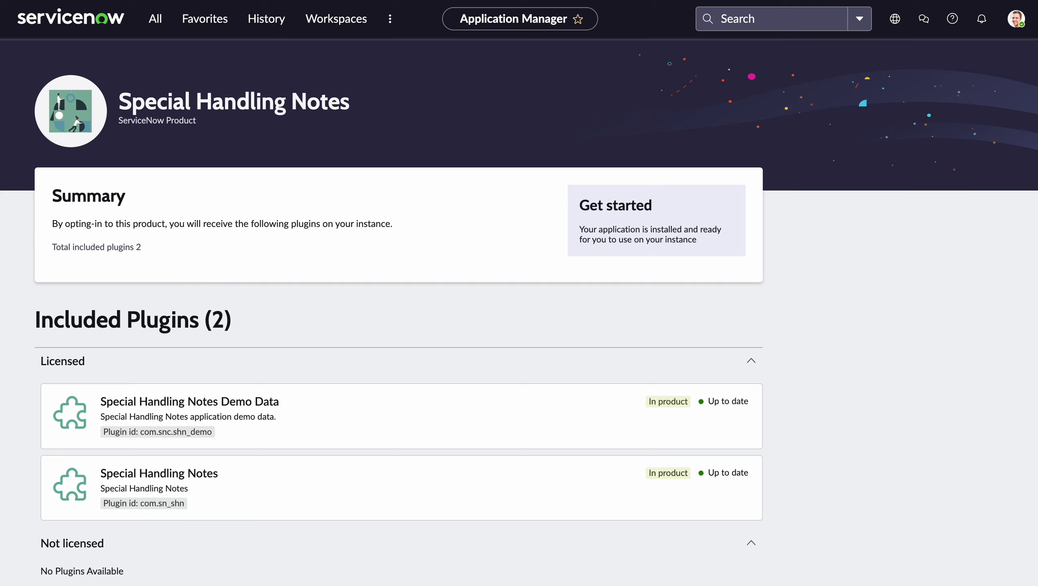
- Find Special Handling Notes in the application navigator and open its list of notes
click(159, 26)
text(special hand)
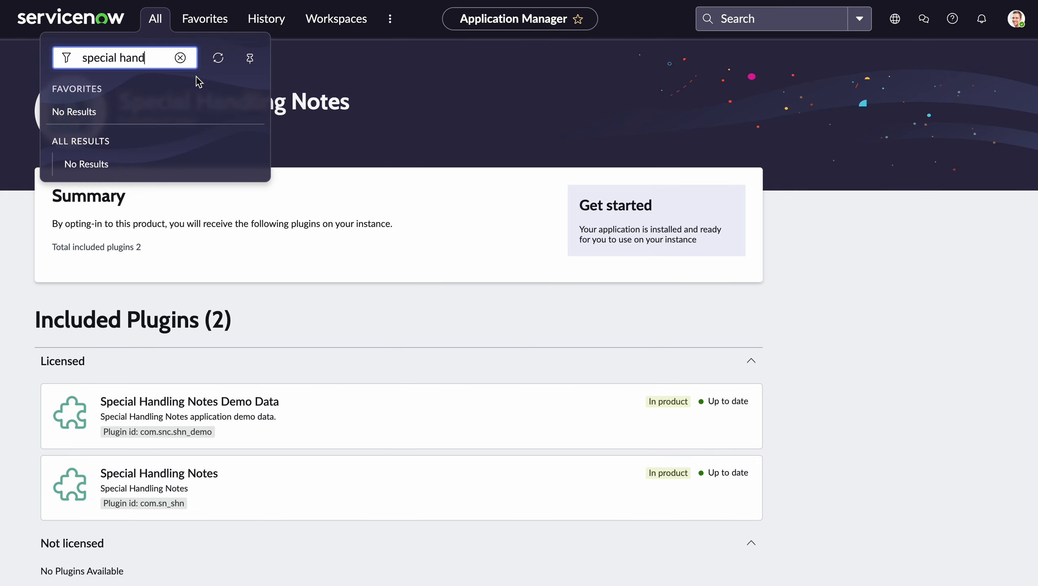
key(BackSpace)
key(BackSpace)
key(BackSpace)
key(BackSpace)
key(BackSpace)
click(218, 59)
click(151, 66)
key(BackSpace)
key(BackSpace)
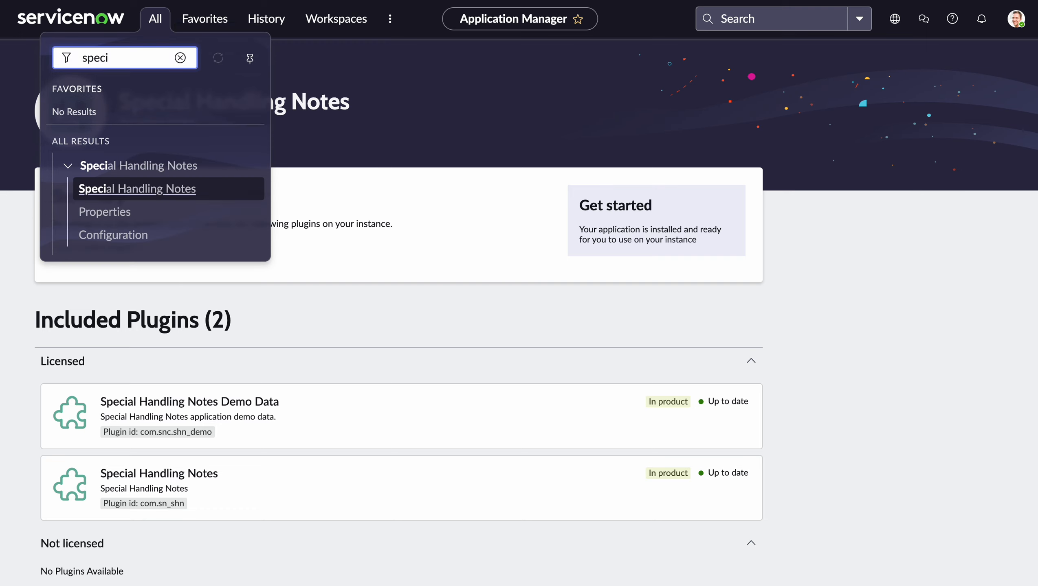
click(174, 191)
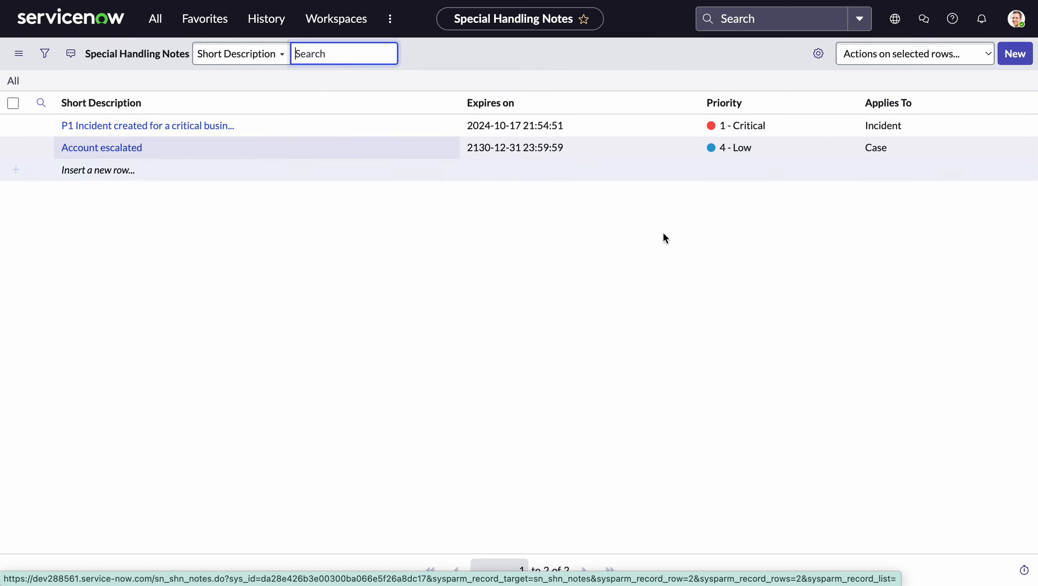
- Create a new special handling note with the short description "Suspended Use"
click(1013, 57)
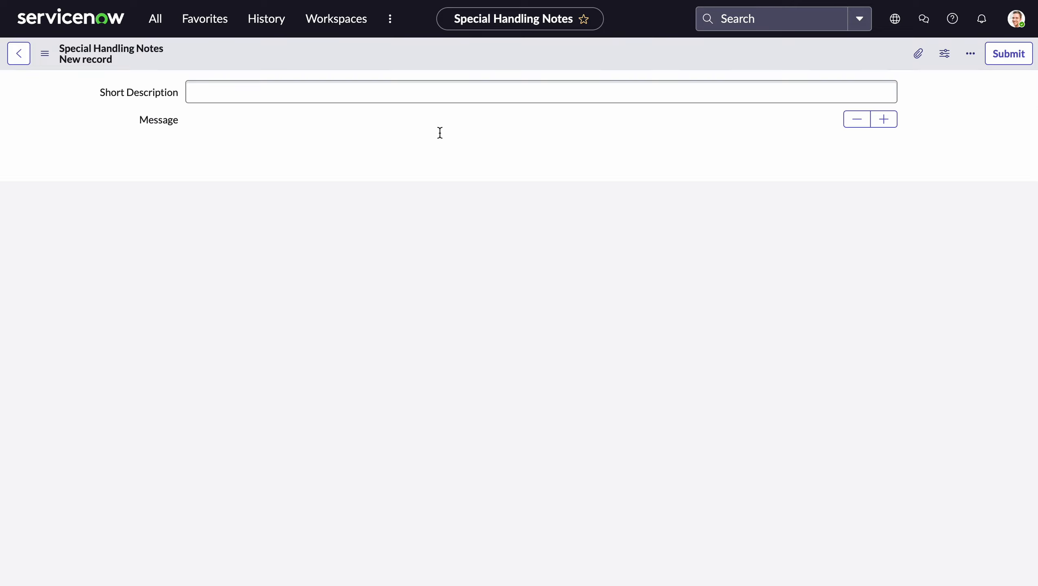
click(428, 95)
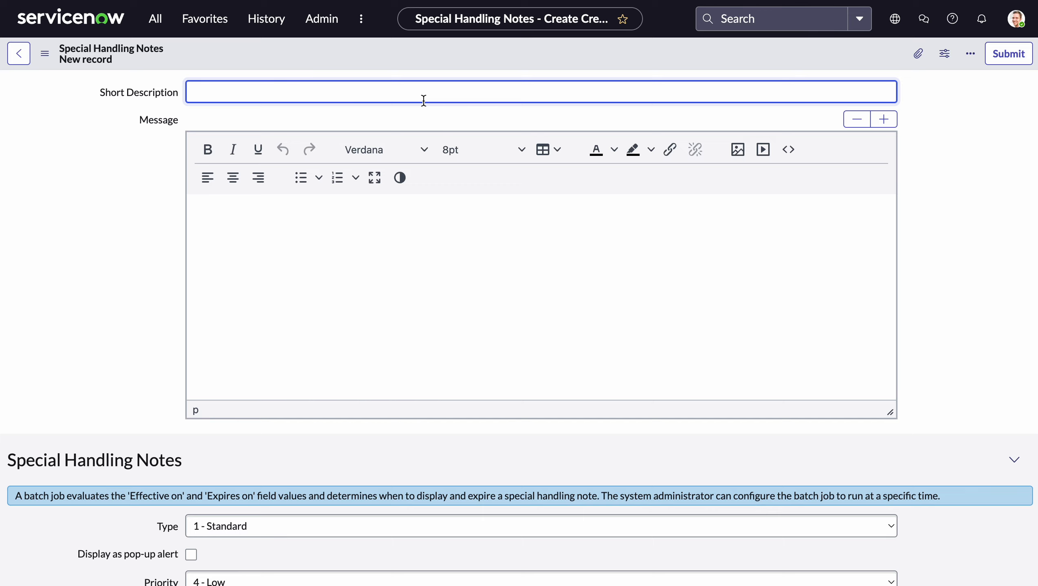
text(Suspended Use)
- Begin the note's message with "This user has been suspended so please"
click(419, 246)
text(T)
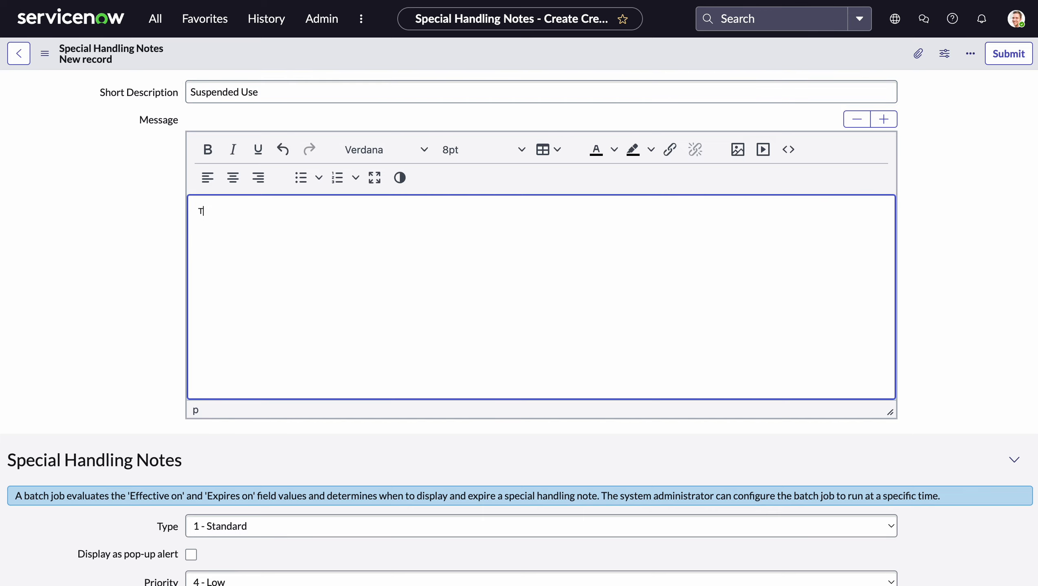
text(his user has been s)
text(use)
text(pended)
text( s)
text(o please)
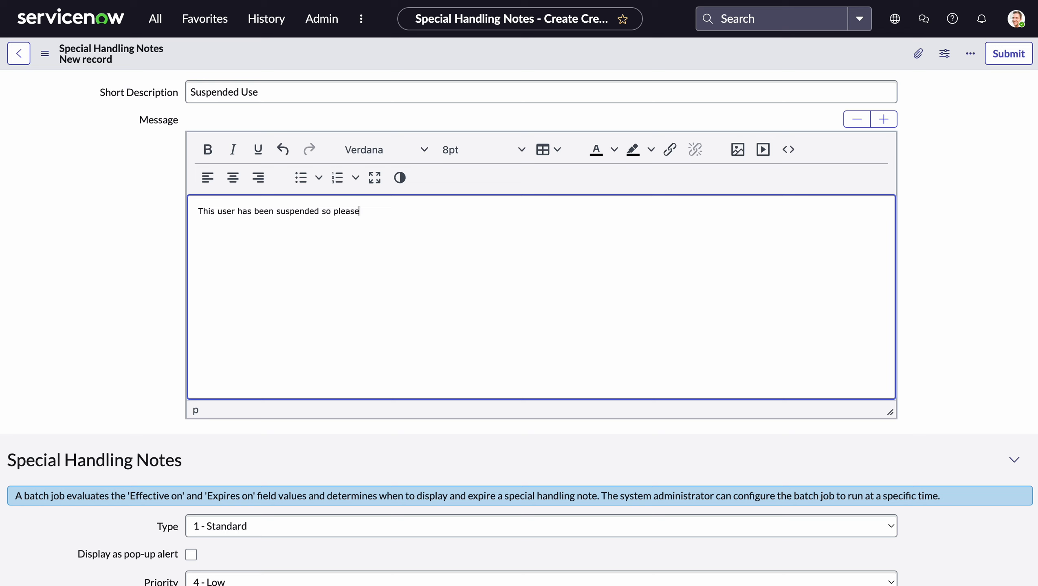
- Continue the message with "do not action any incidents or request for this user and contact HR if any new request has been created for this user"
text( do not action any incidents or re)
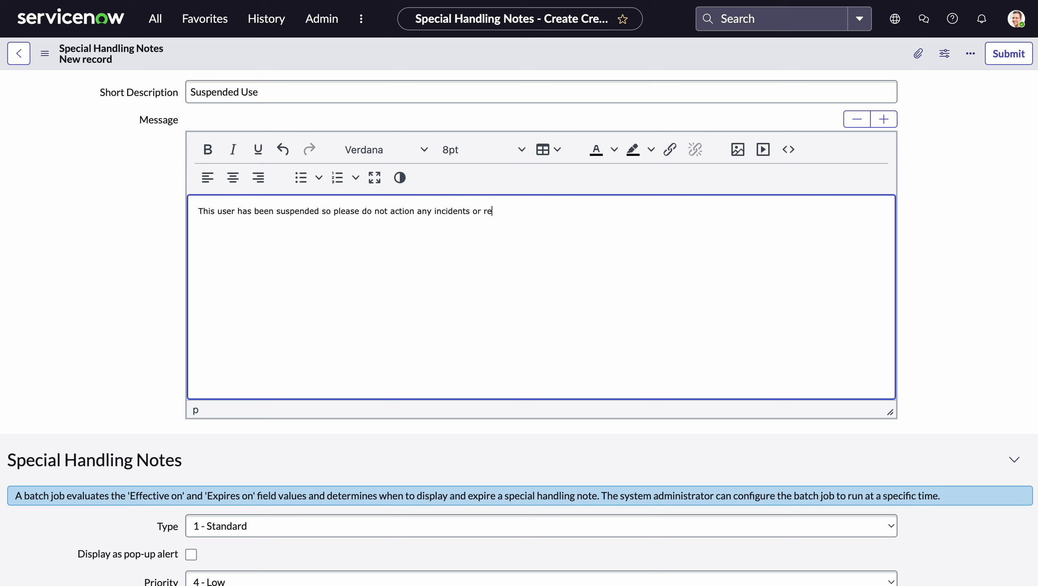
text(quest for this user and contact HR)
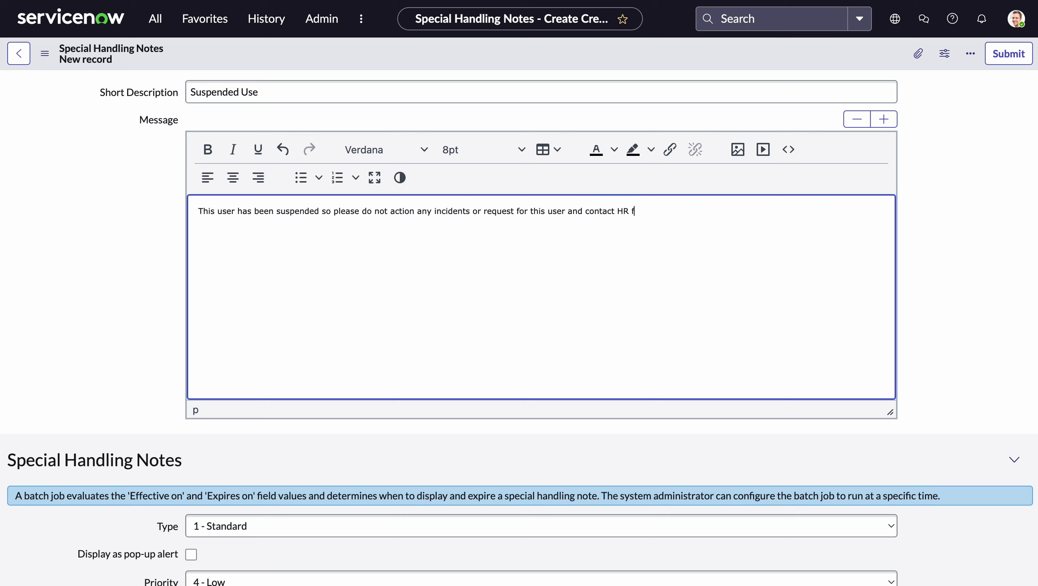
text( if any new request has be)
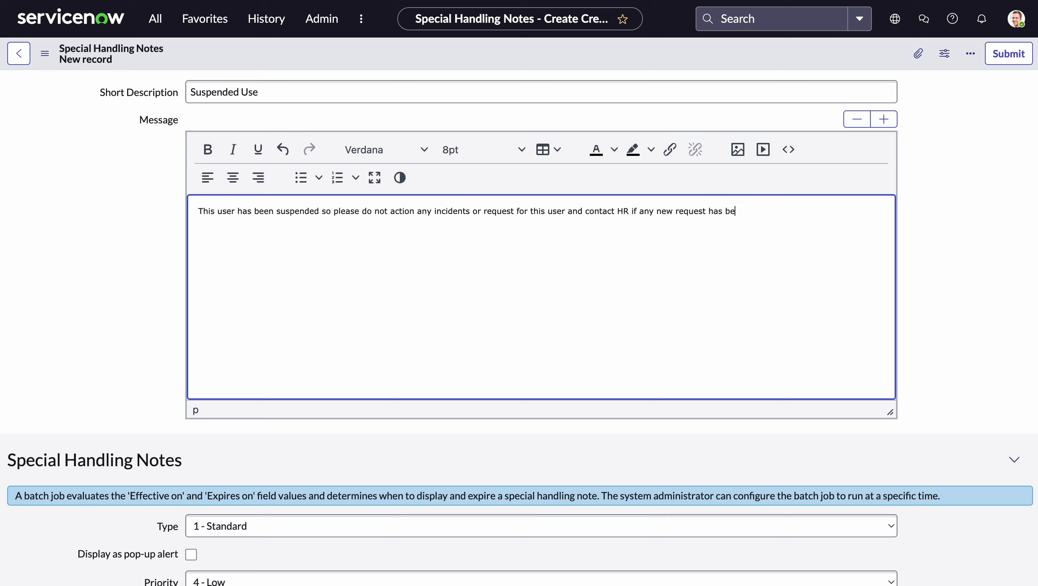
text(en created for this user)
- Set the note's type to 2 - Conditional
scroll(357, 359, down, 2)
scroll(357, 359, up, 1)
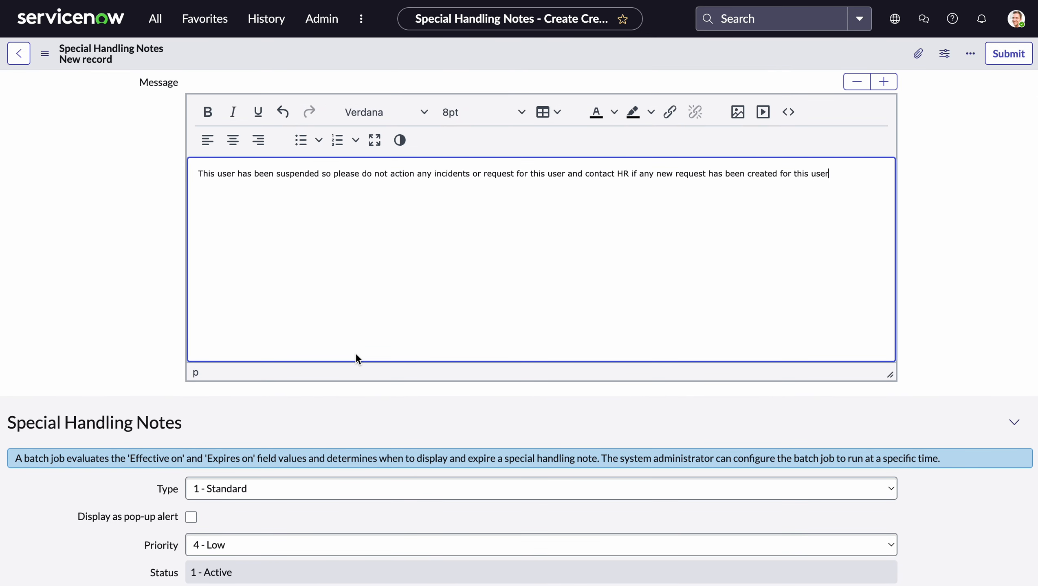
scroll(372, 337, up, 1)
scroll(342, 336, down, 5)
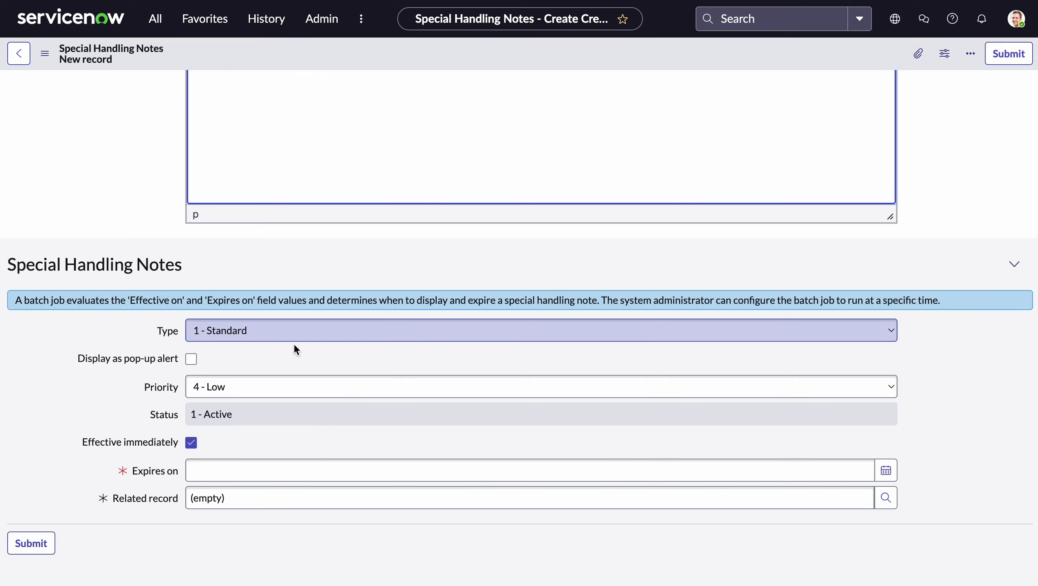
scroll(300, 351, down, 1)
click(290, 300)
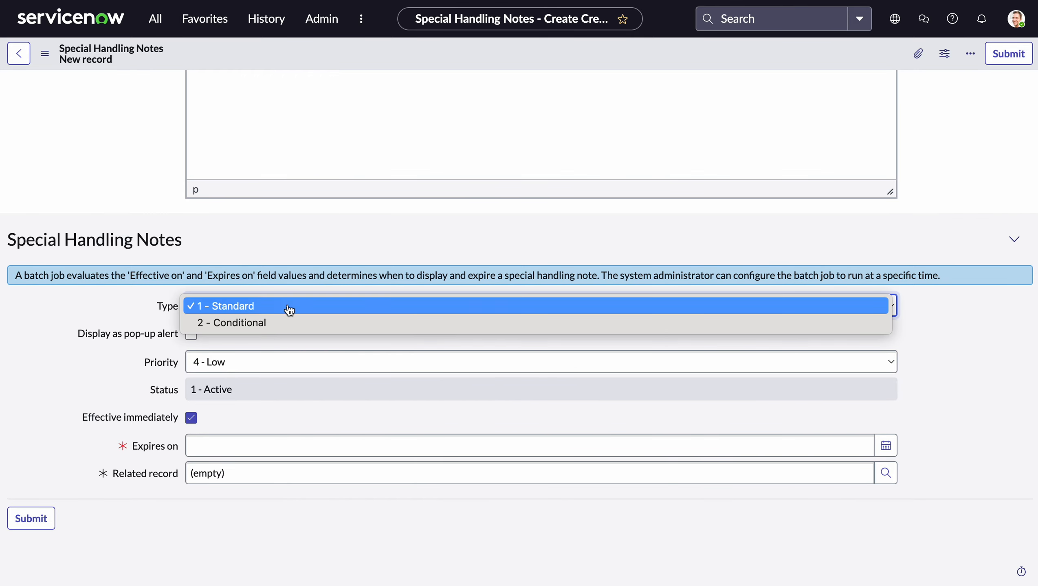
click(283, 323)
scroll(308, 364, down, 3)
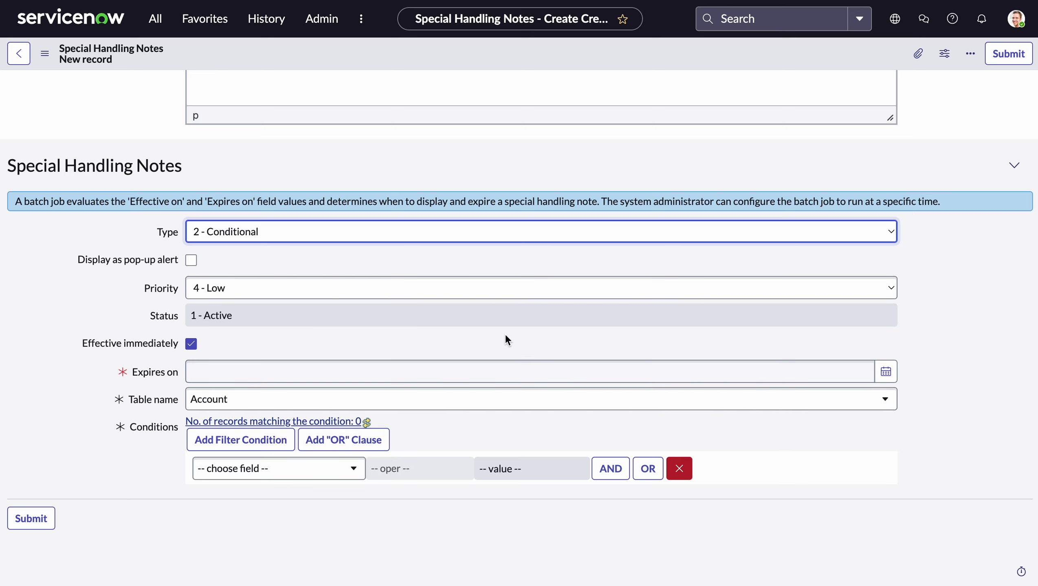
click(886, 372)
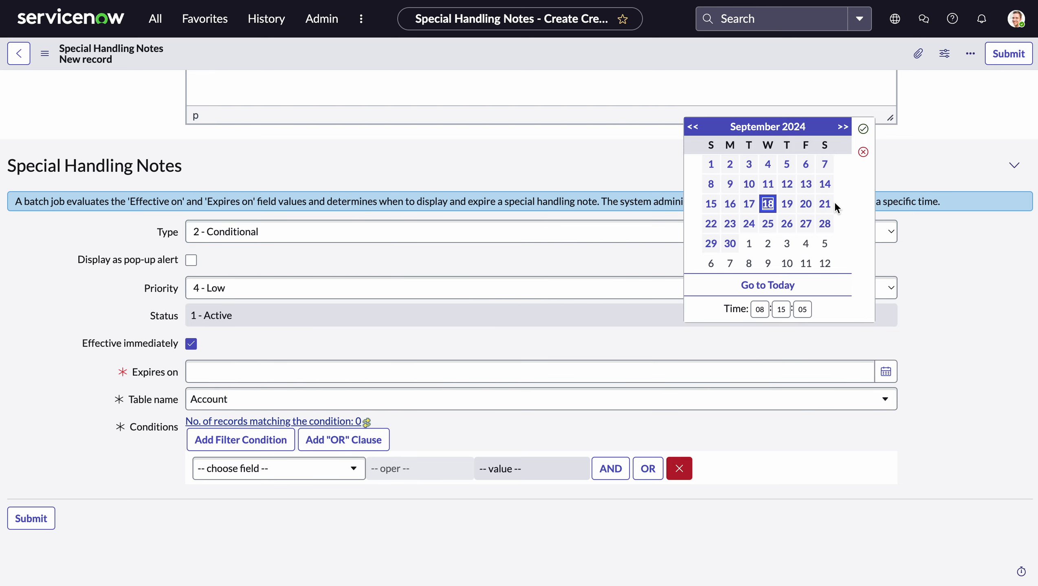
click(863, 129)
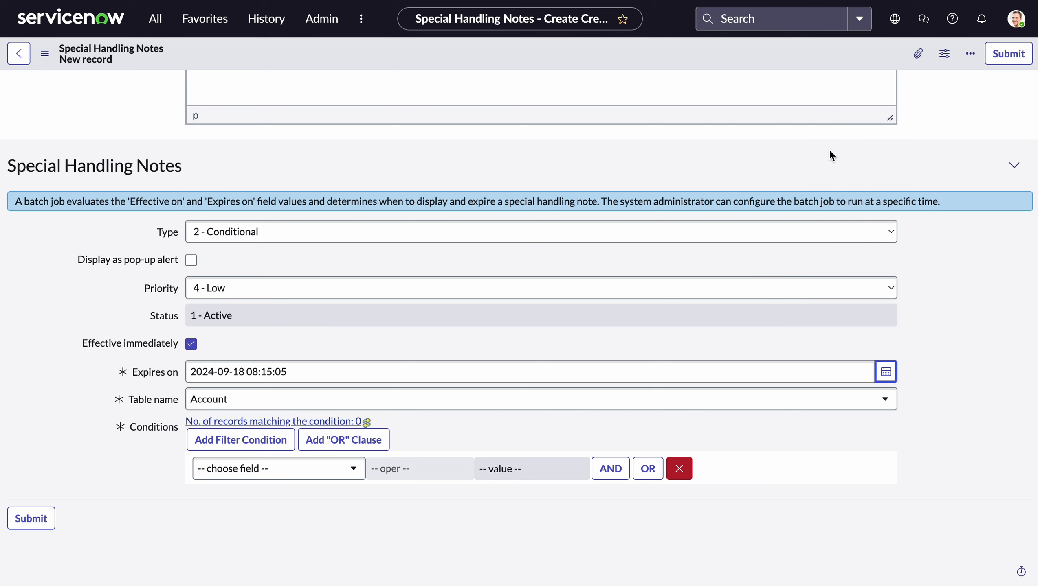
click(213, 374)
key(Left)
key(BackSpace)
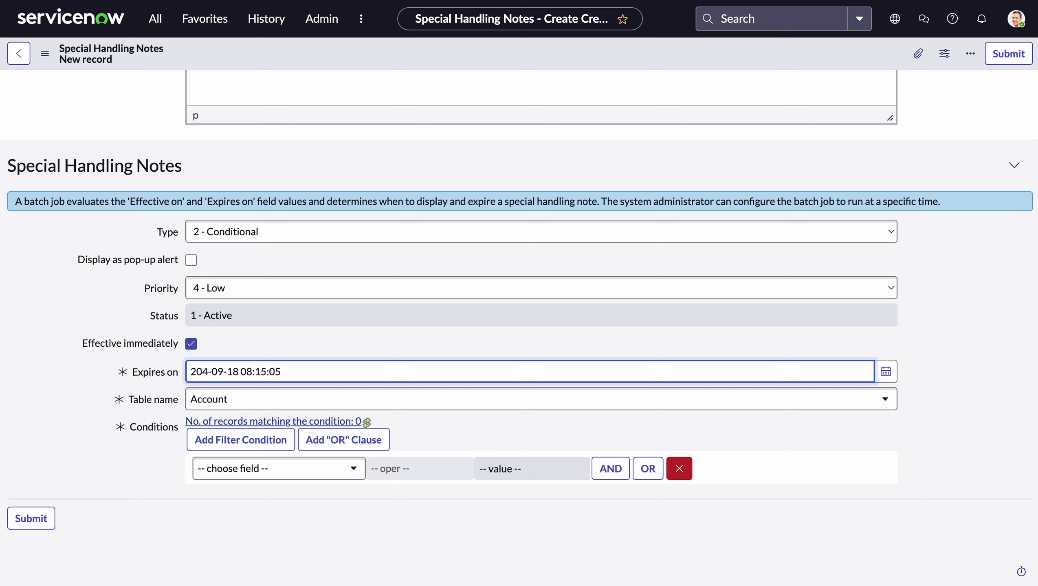
text(3)
click(374, 338)
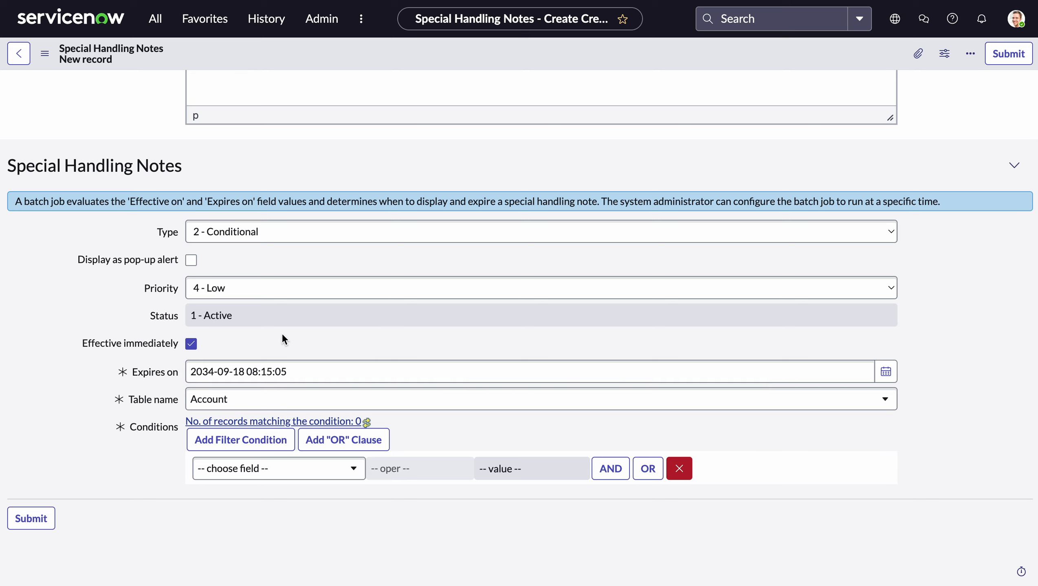
mouse_move(604, 372)
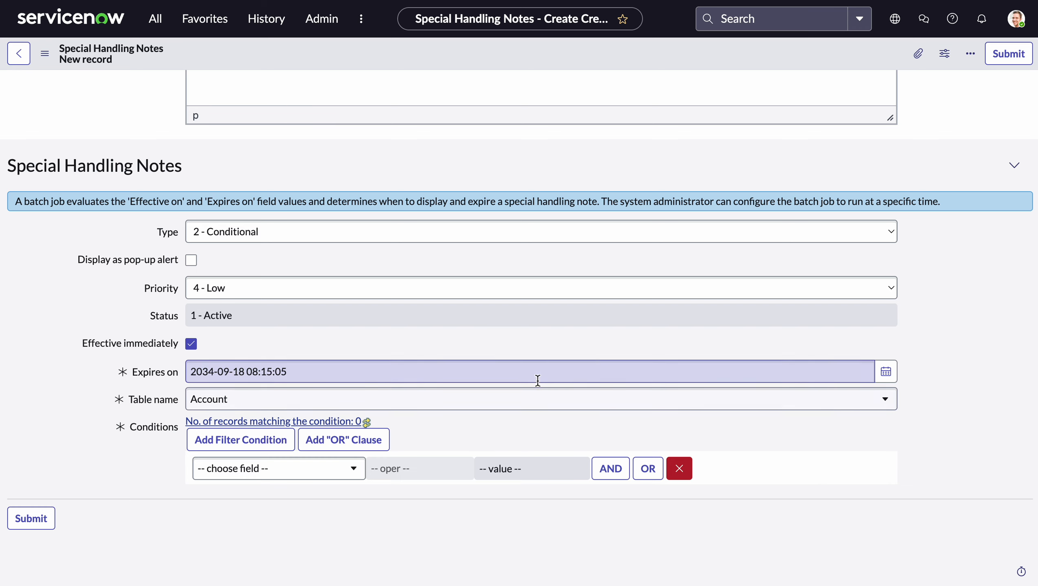
click(849, 404)
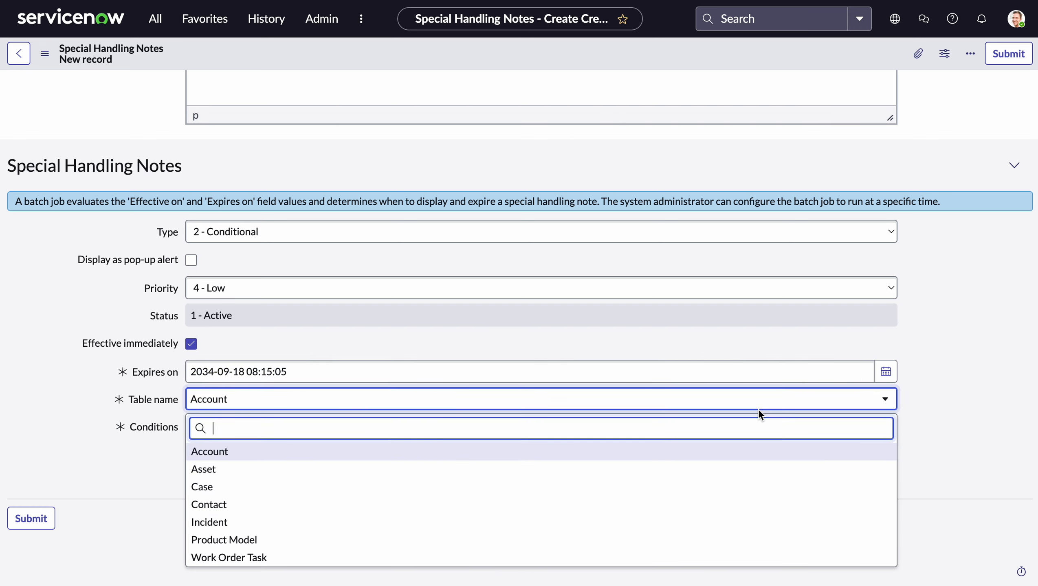
text(u)
key(BackSpace)
click(944, 396)
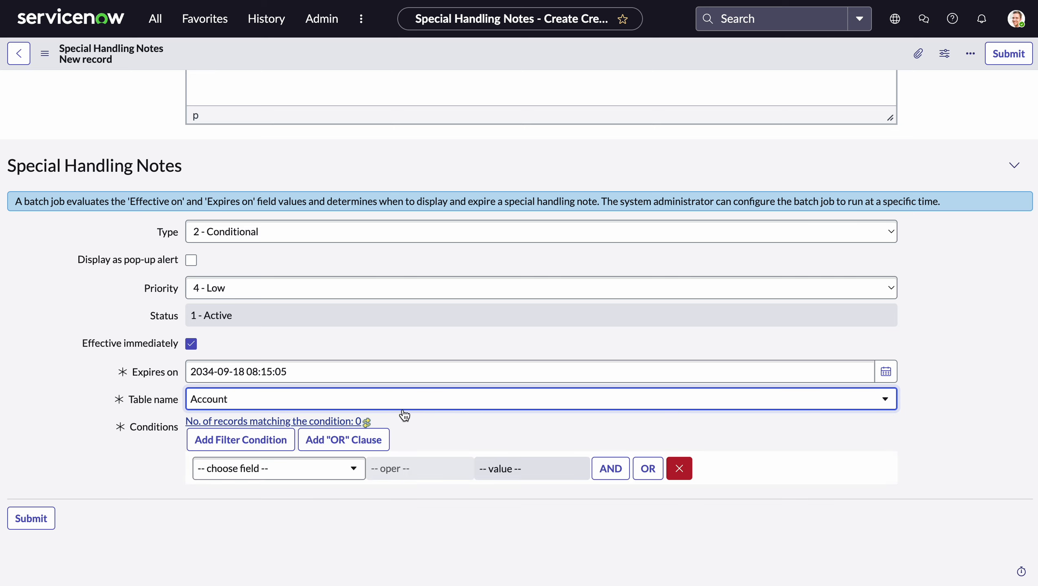
- Add the condition Keywords are "test" for the Account table and save the note
right_click(513, 48)
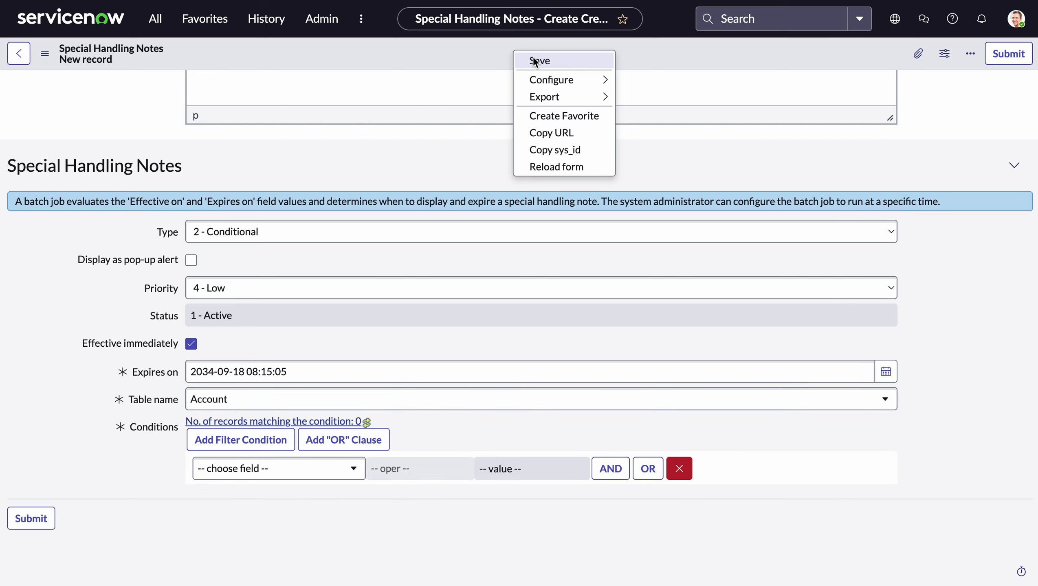
click(535, 62)
scroll(517, 337, down, 4)
scroll(517, 348, down, 3)
click(319, 472)
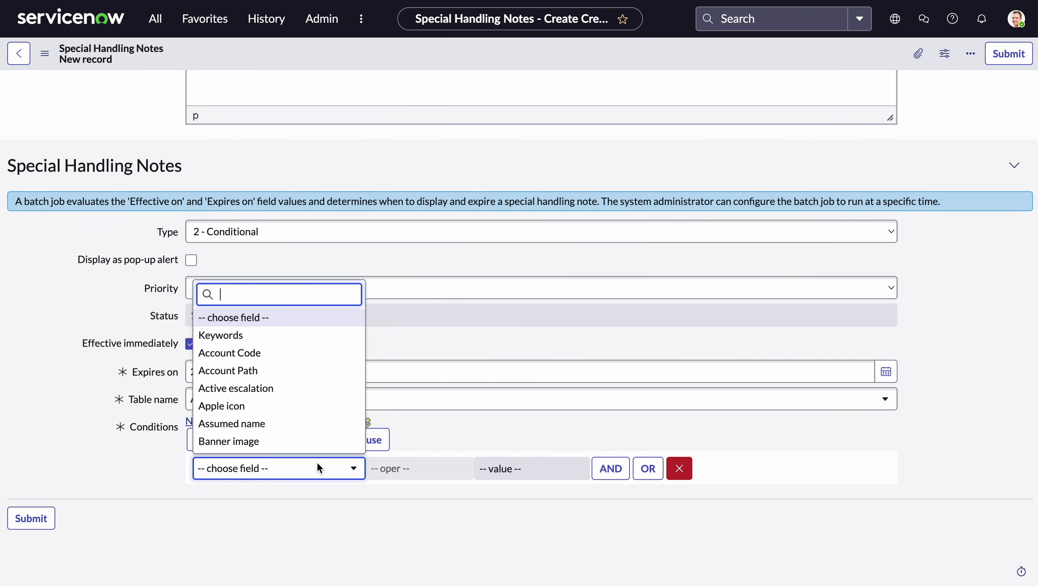
click(329, 336)
click(534, 469)
text(test)
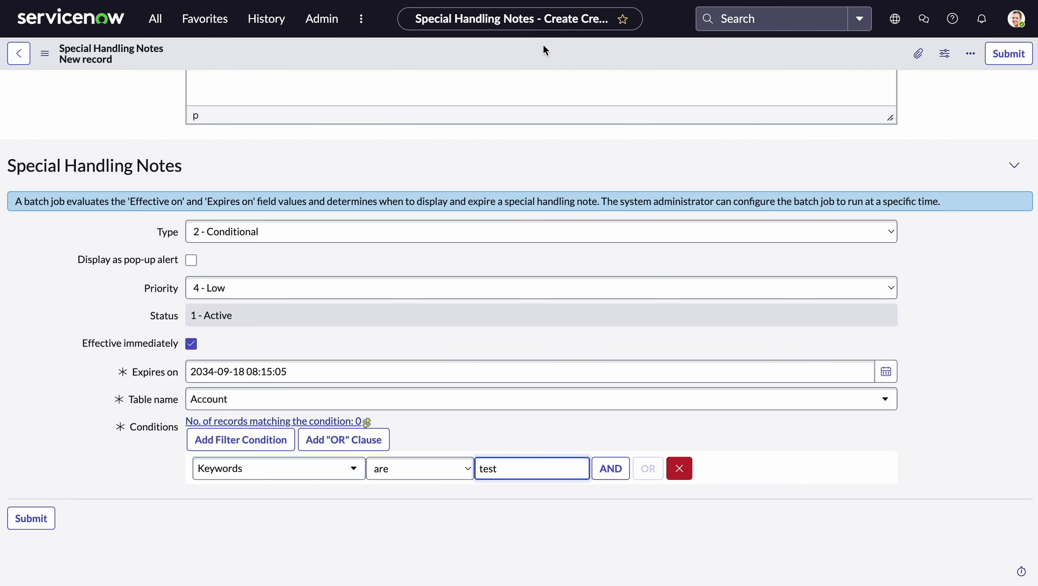
right_click(549, 50)
click(559, 53)
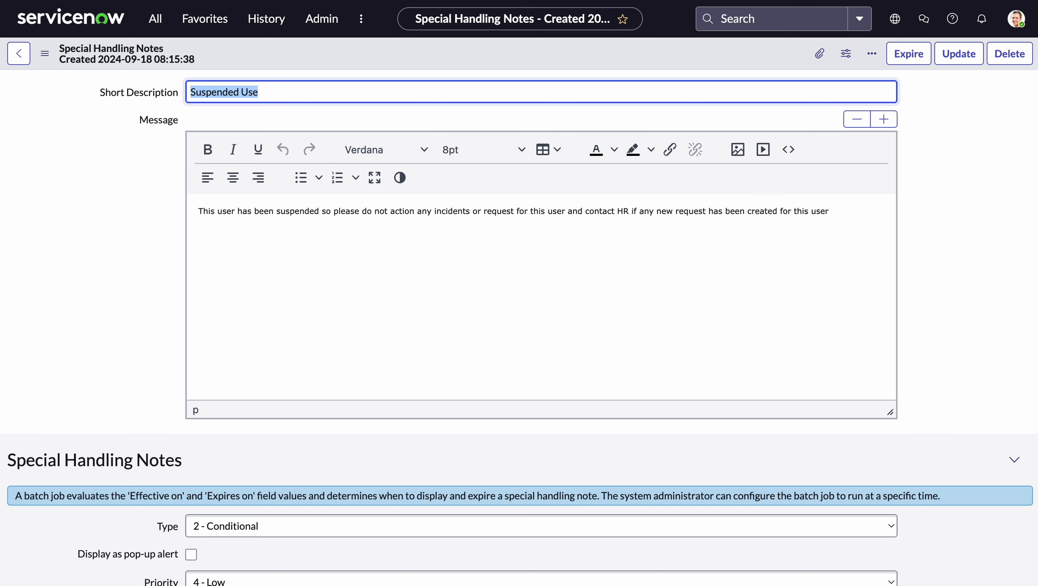
- Find the Special Handling Notes module in the application navigator and open its properties
right_click(136, 1)
click(170, 41)
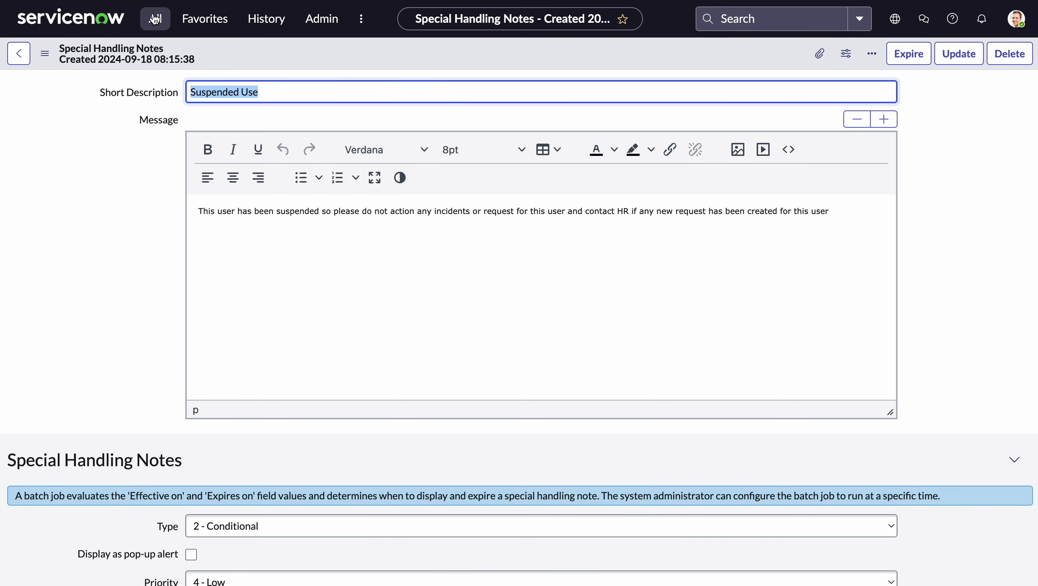
click(156, 18)
text(s)
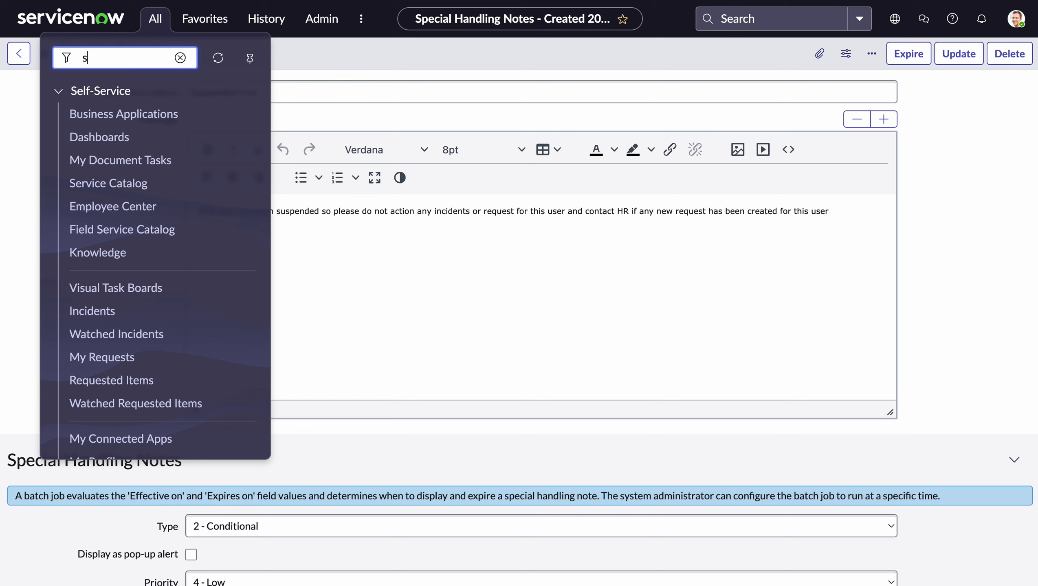
text(pecial)
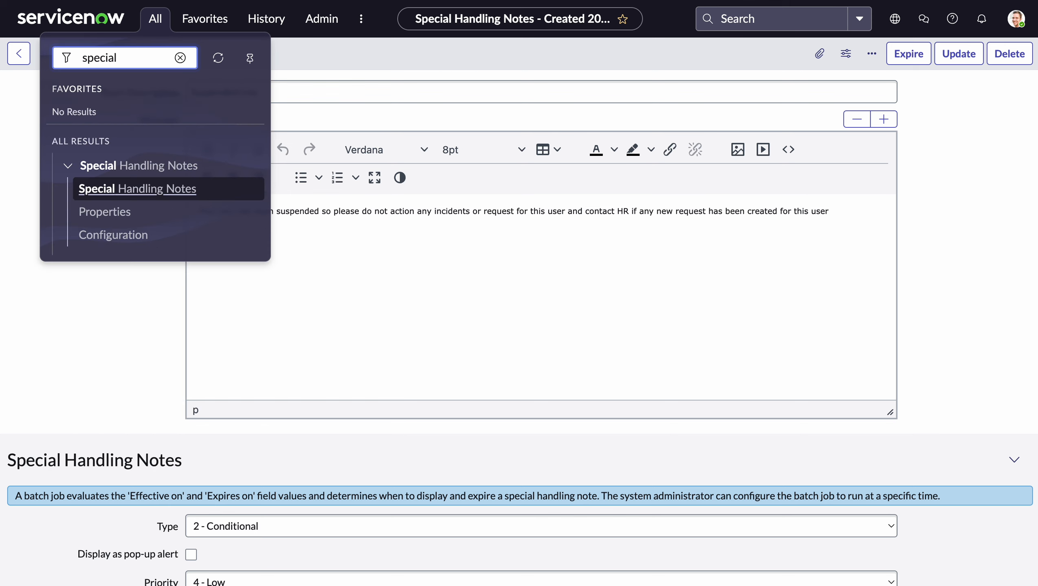
click(105, 216)
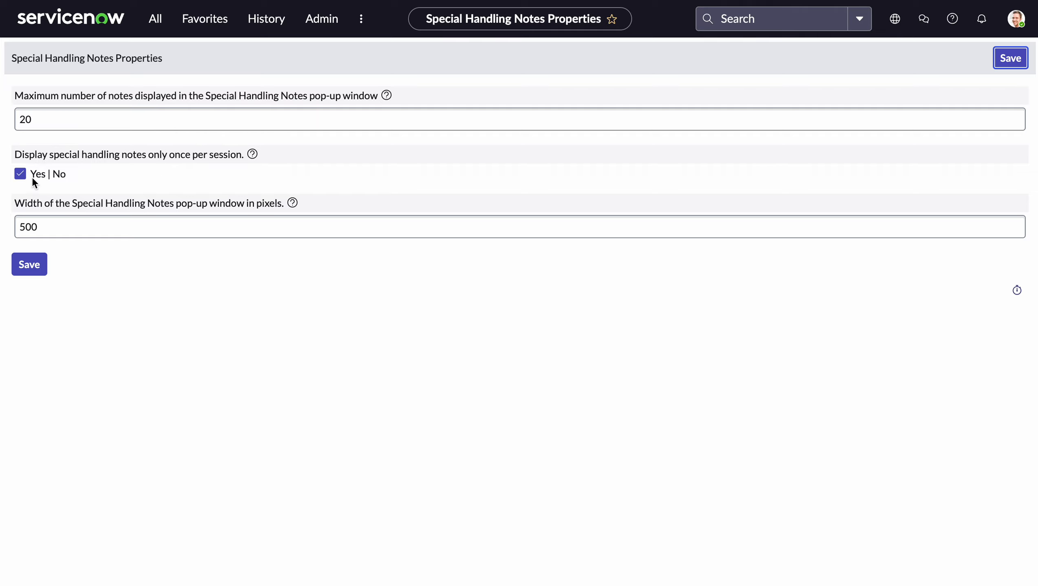
- Turn off displaying special handling notes only once per session and save the properties
click(20, 176)
click(127, 259)
click(46, 276)
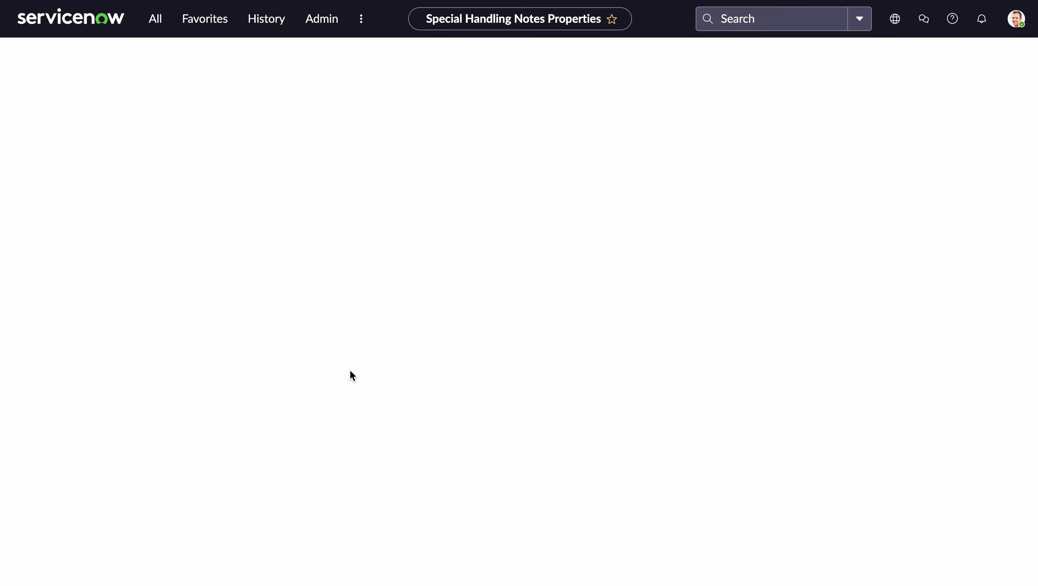
- Open the Special Handling Notes configuration list and start a new configuration record
click(151, 20)
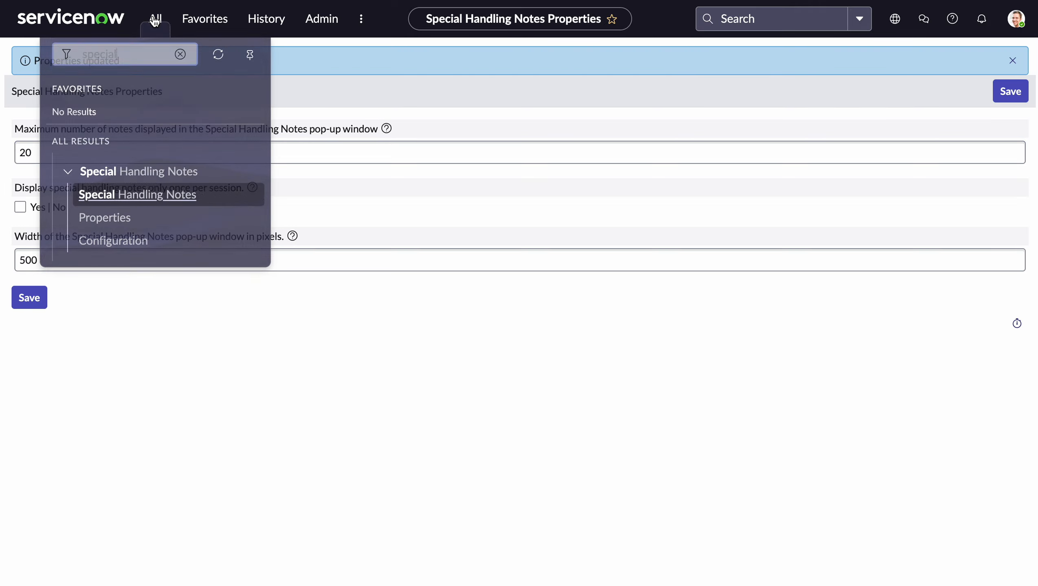
click(127, 242)
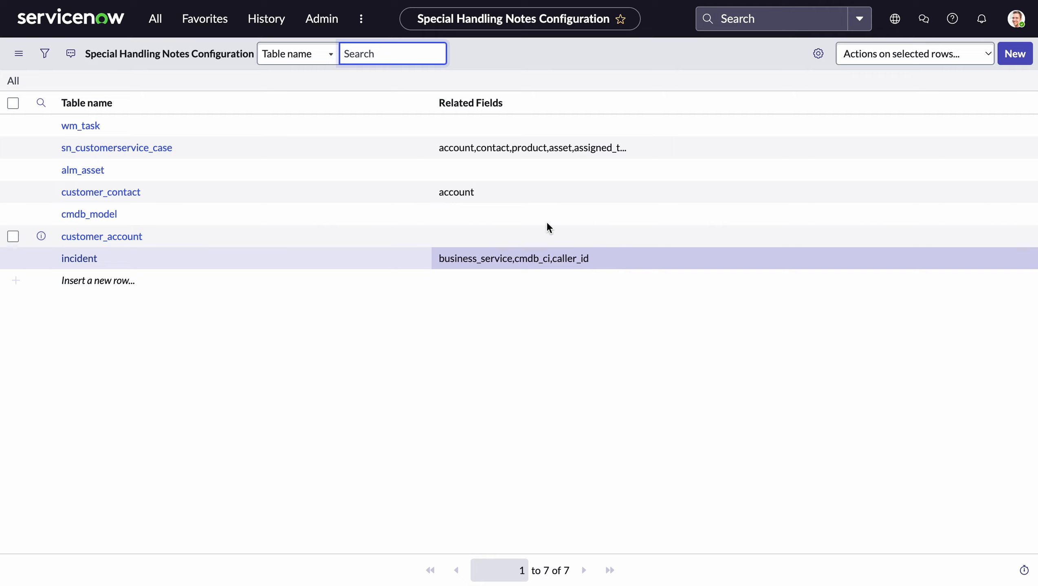
click(1013, 60)
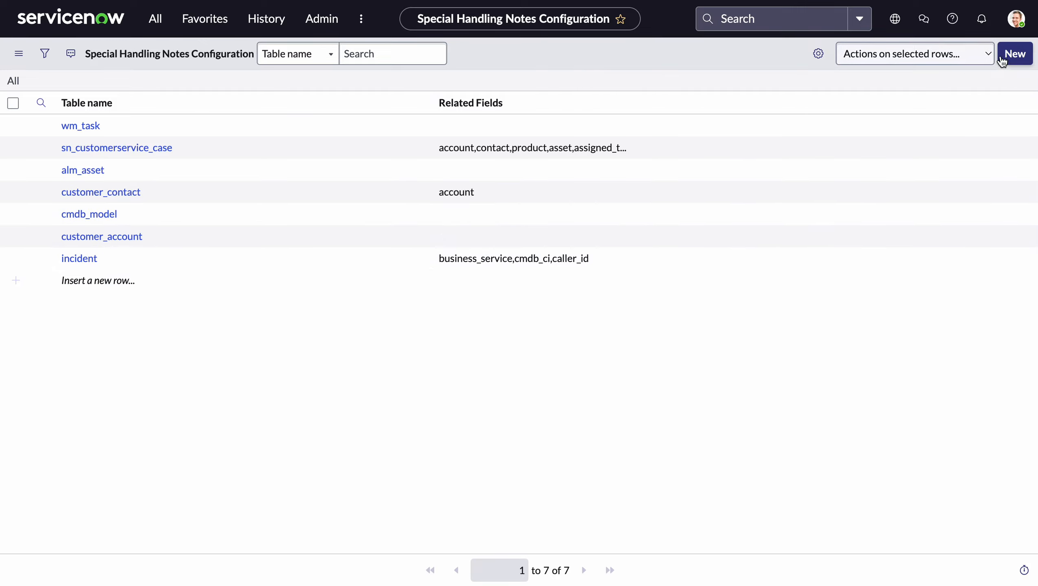
click(1014, 54)
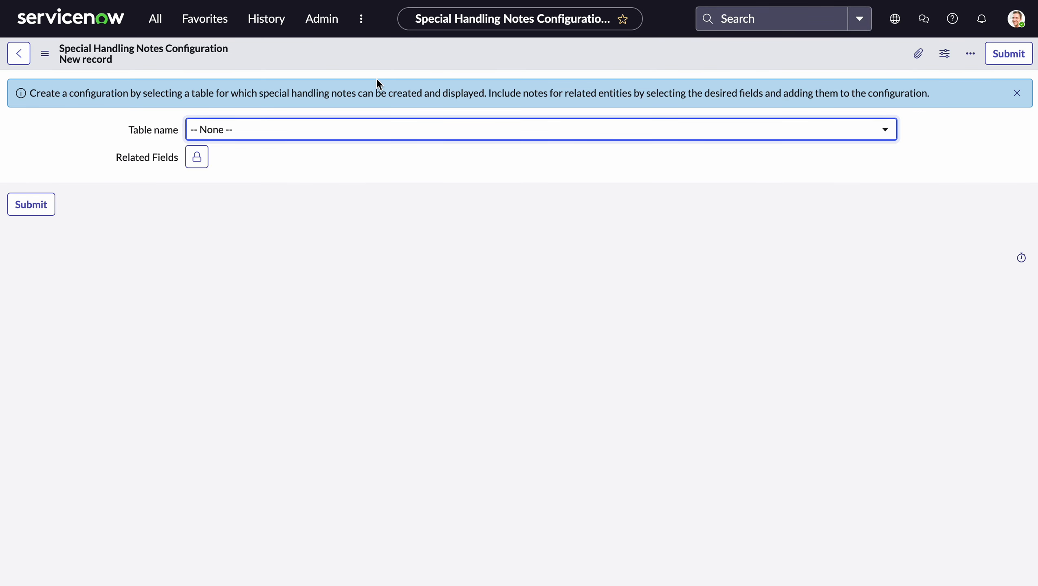
- Choose User [sys_user] as the table for the new special handling notes configuration
click(364, 130)
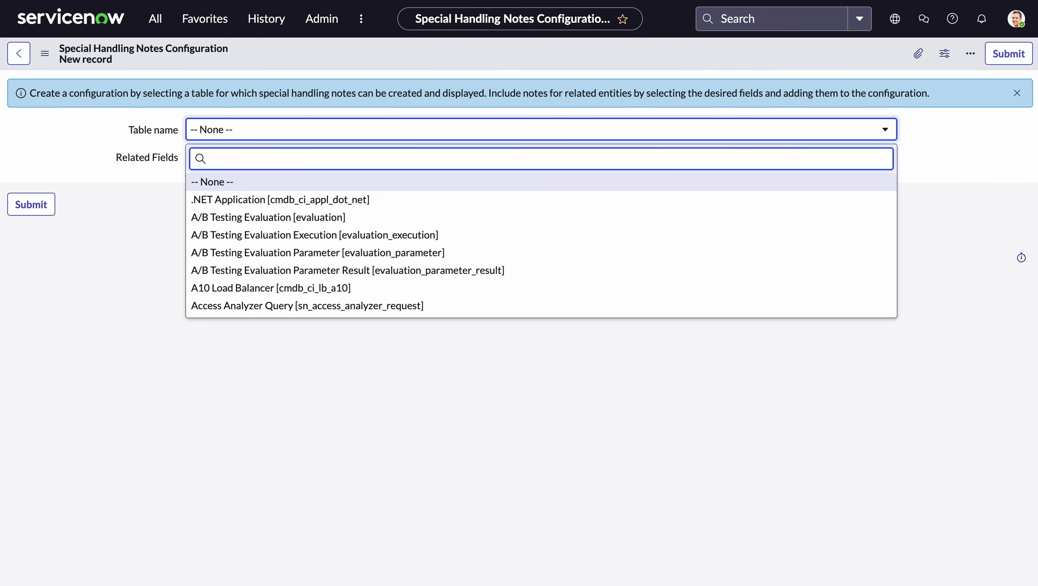
text(sys_user)
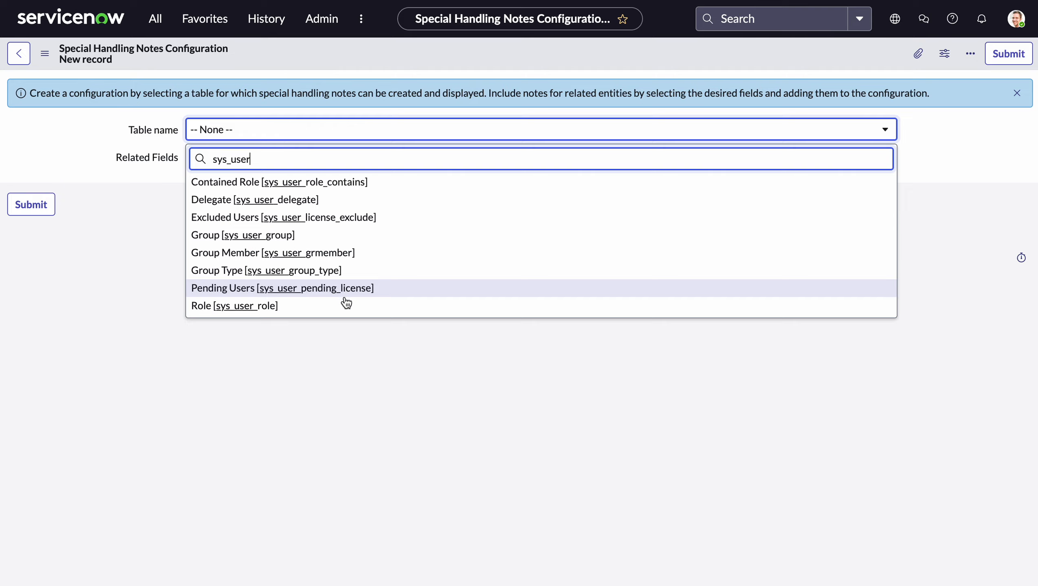
scroll(335, 258, down, 1)
scroll(334, 259, down, 10)
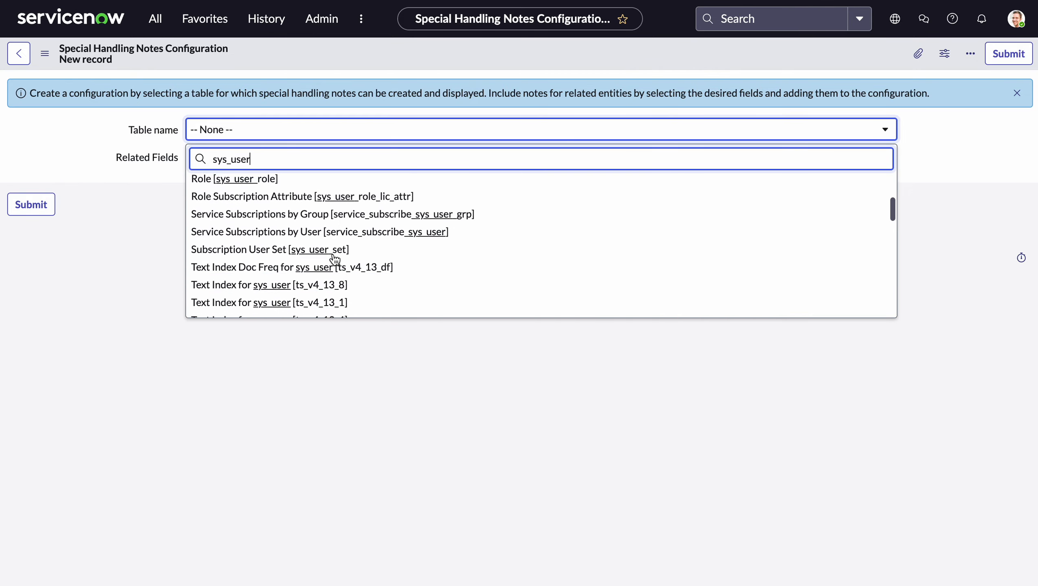
scroll(334, 258, up, 7)
scroll(334, 259, down, 1)
scroll(334, 258, up, 4)
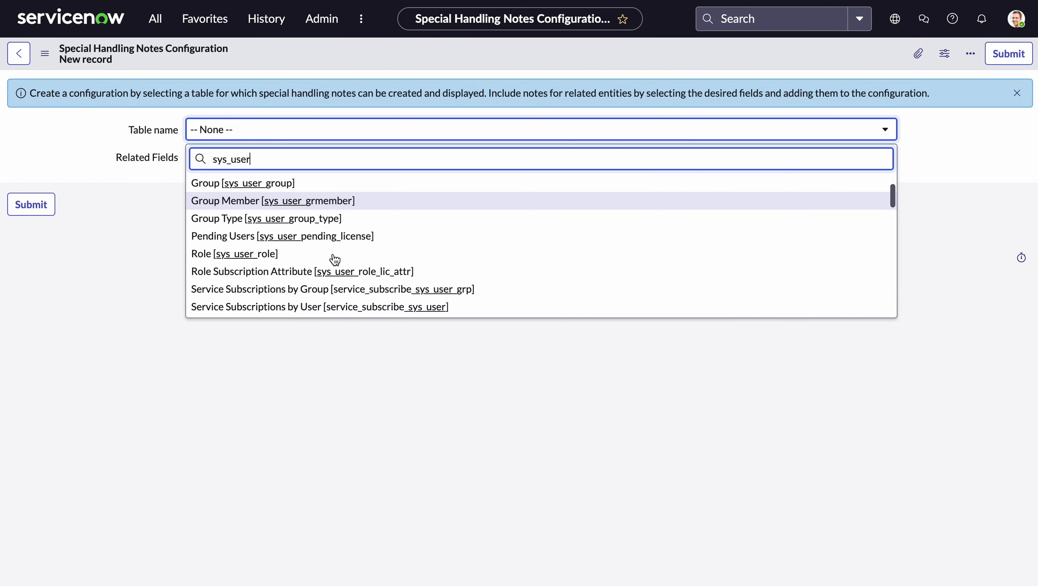
scroll(335, 258, down, 2)
scroll(335, 259, down, 10)
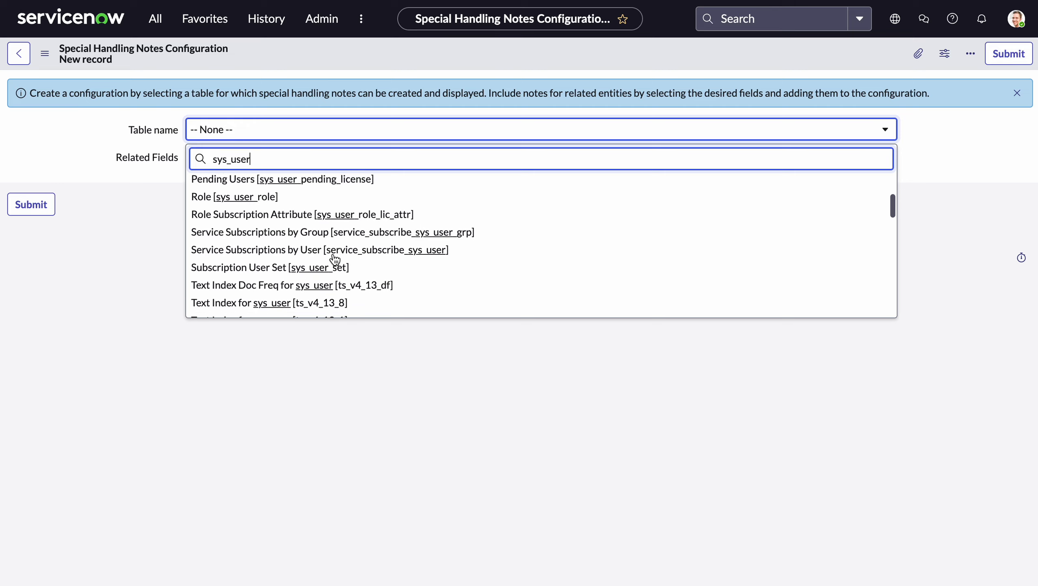
scroll(334, 259, up, 4)
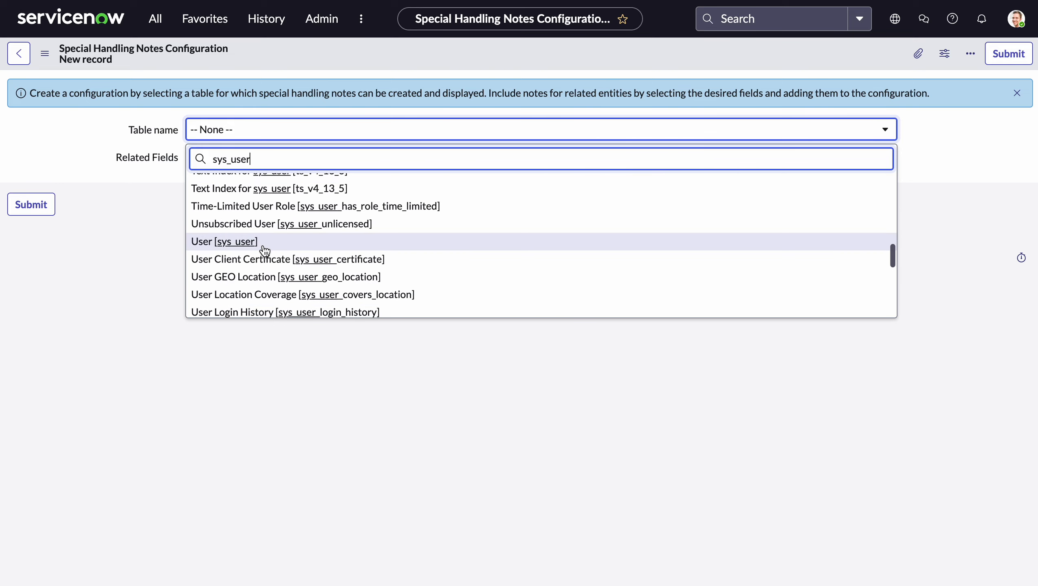
click(251, 241)
- Unlock the related fields, add Name to the selected ones and save the configuration
click(201, 164)
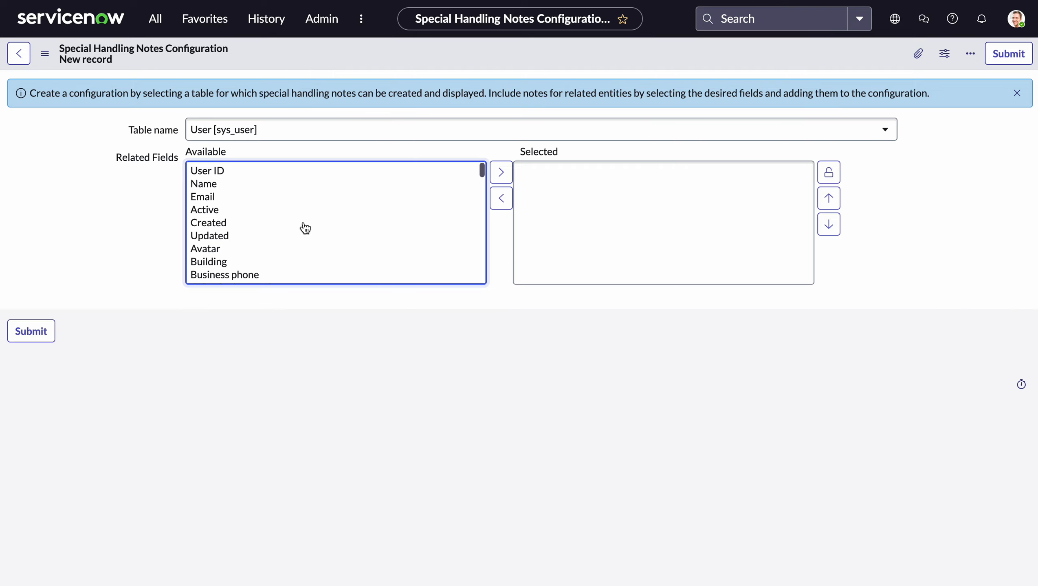
scroll(305, 229, down, 2)
scroll(305, 229, down, 6)
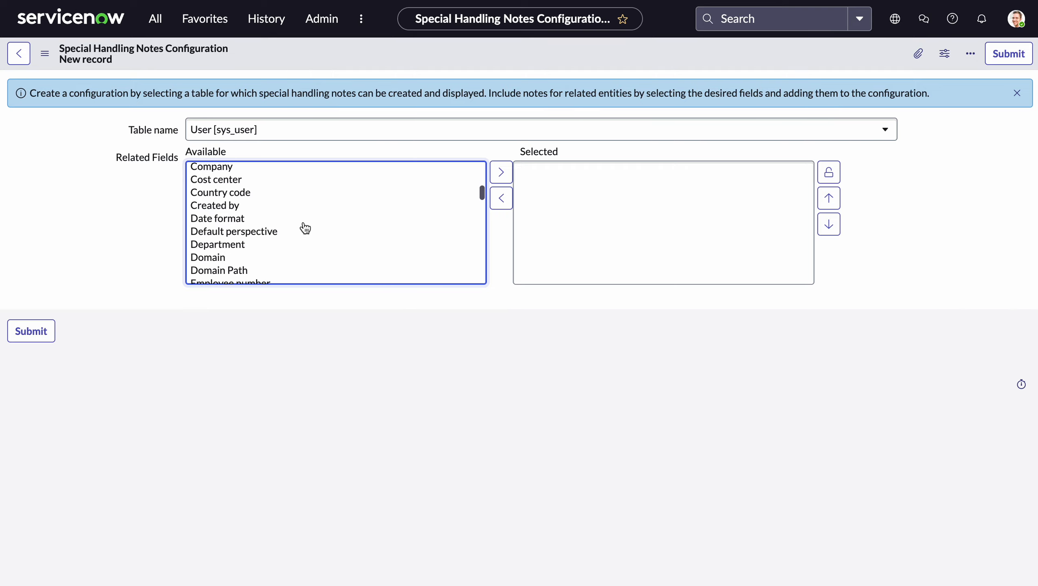
scroll(275, 241, down, 3)
scroll(276, 242, up, 10)
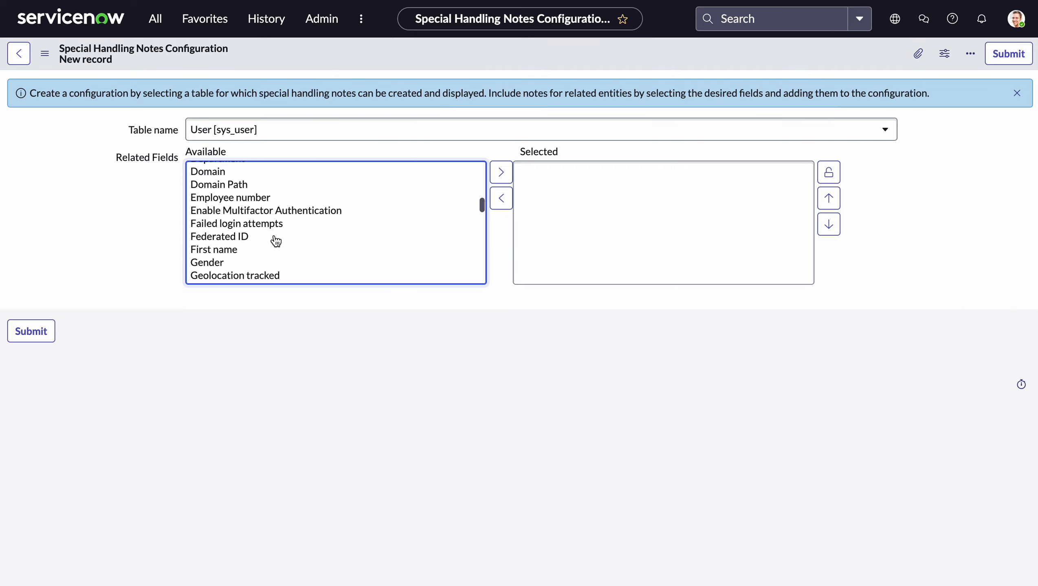
click(220, 169)
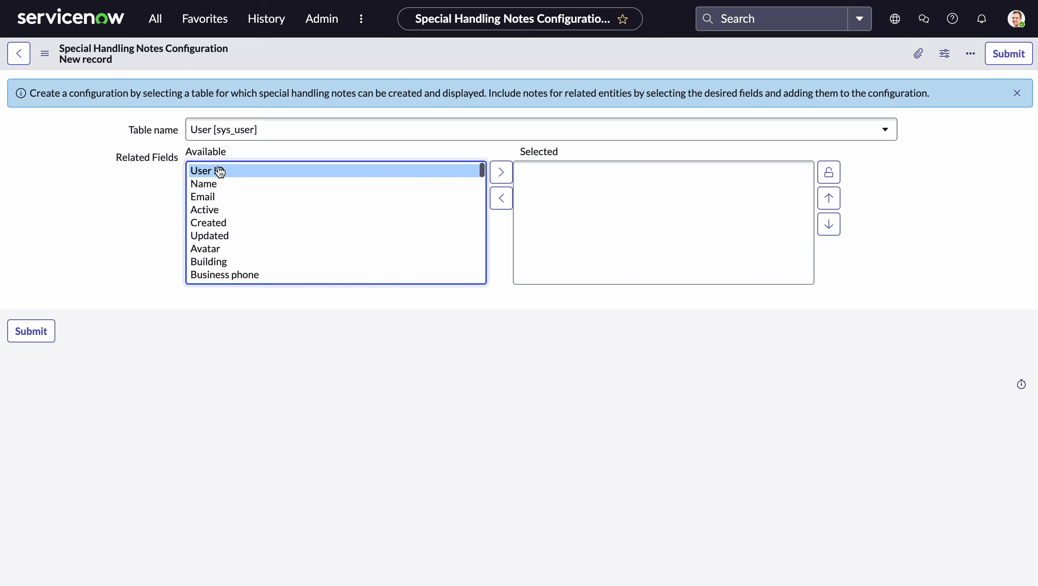
click(253, 190)
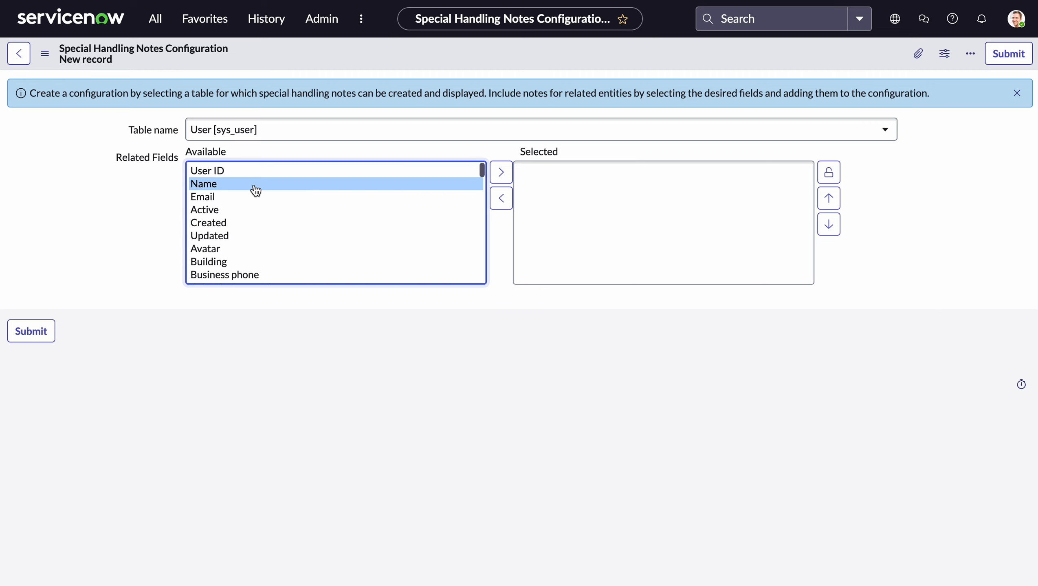
click(501, 173)
right_click(458, 54)
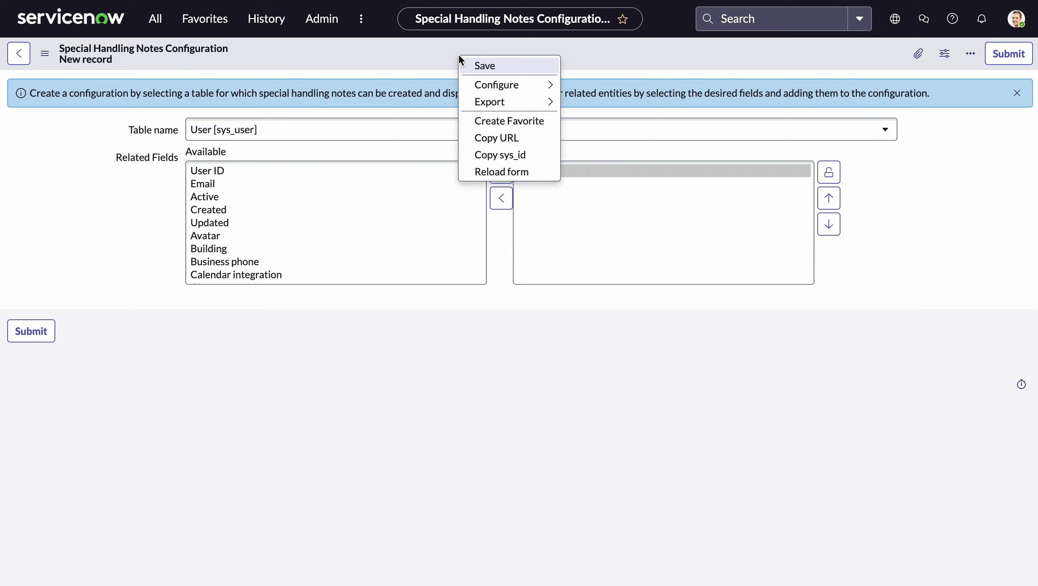
click(472, 65)
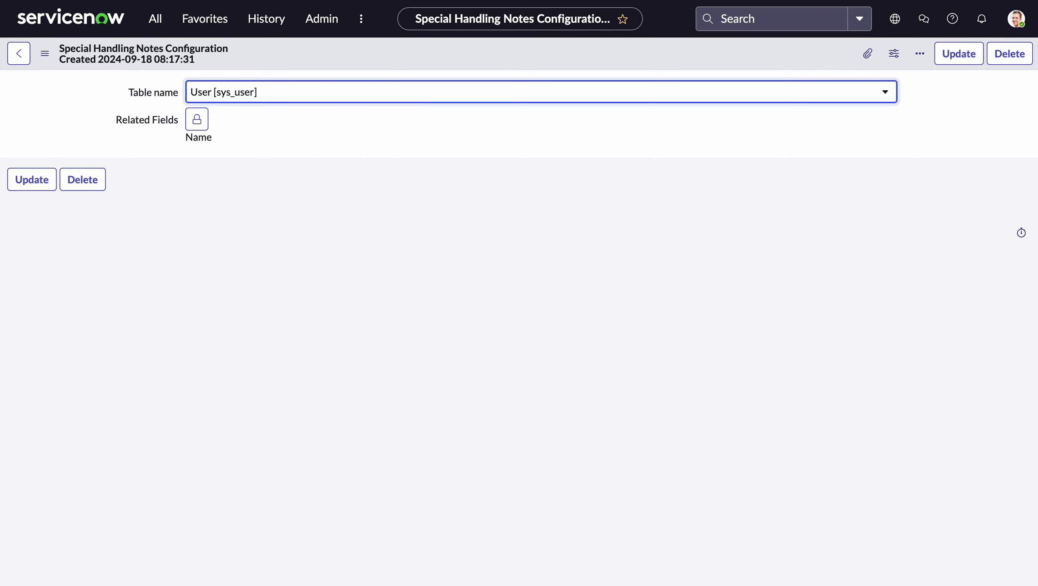
- Duplicate the browser tab that holds the suspended-user special handling note
click(185, 1)
click(158, 27)
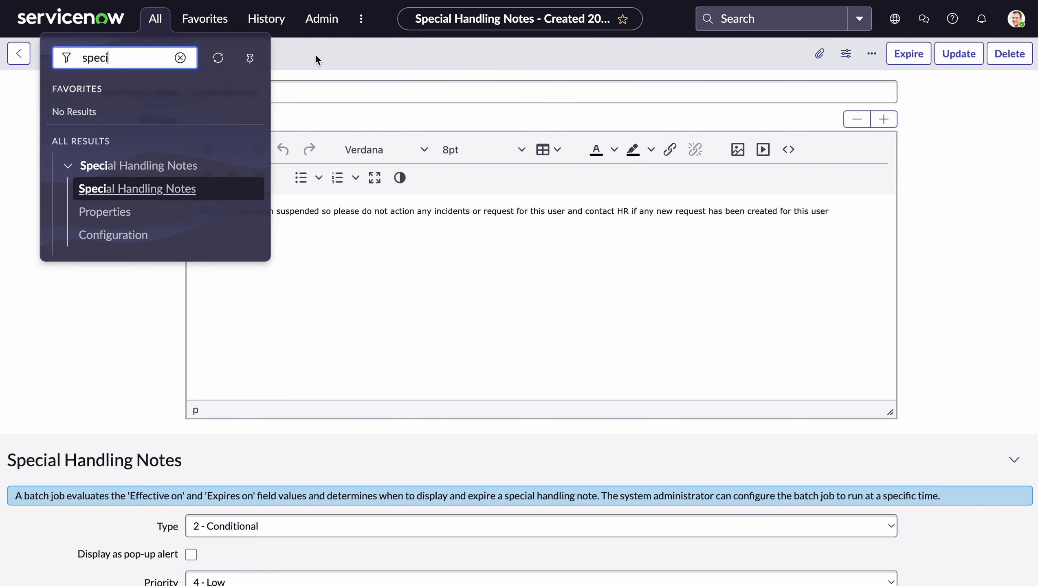
click(329, 78)
right_click(192, 0)
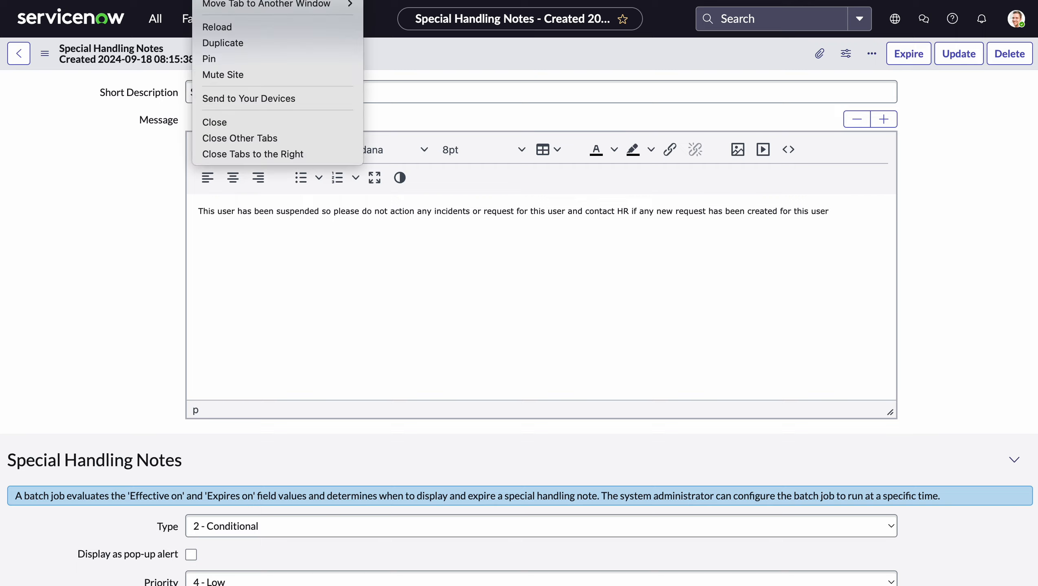
click(226, 42)
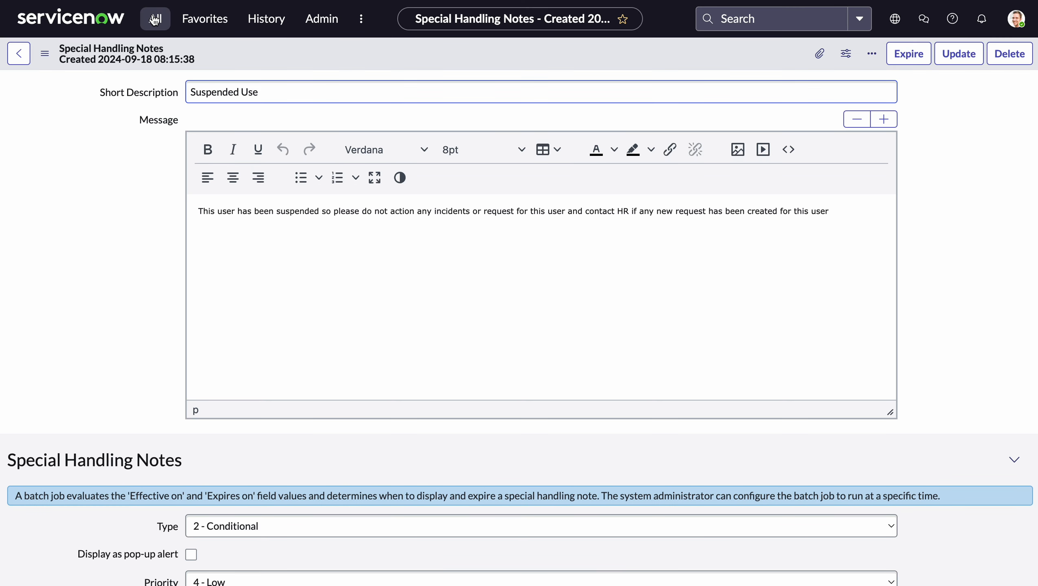
- Open the user table's record list through the application navigator with sys_user.list
click(155, 18)
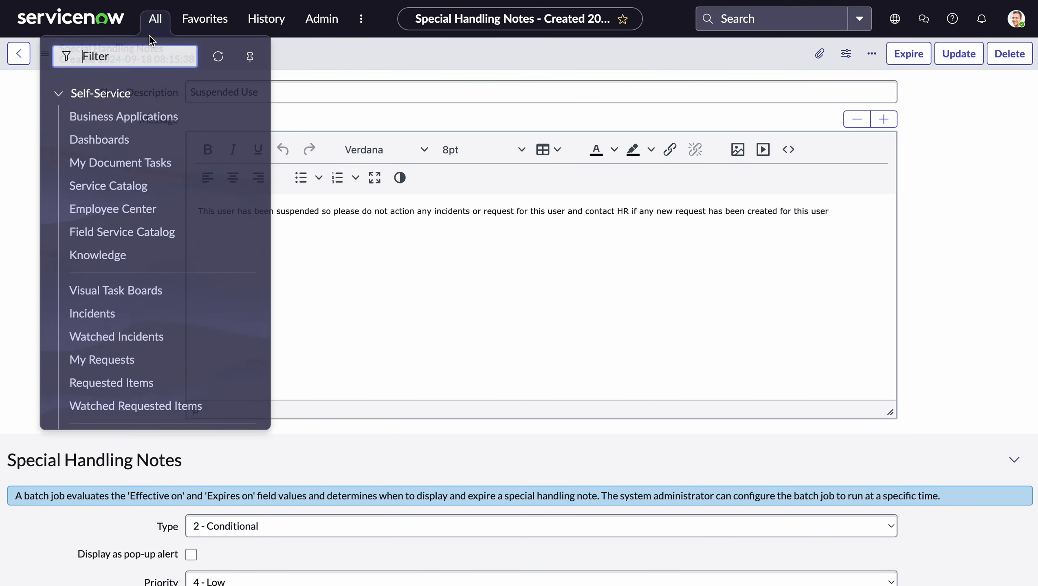
text(sys_user.list)
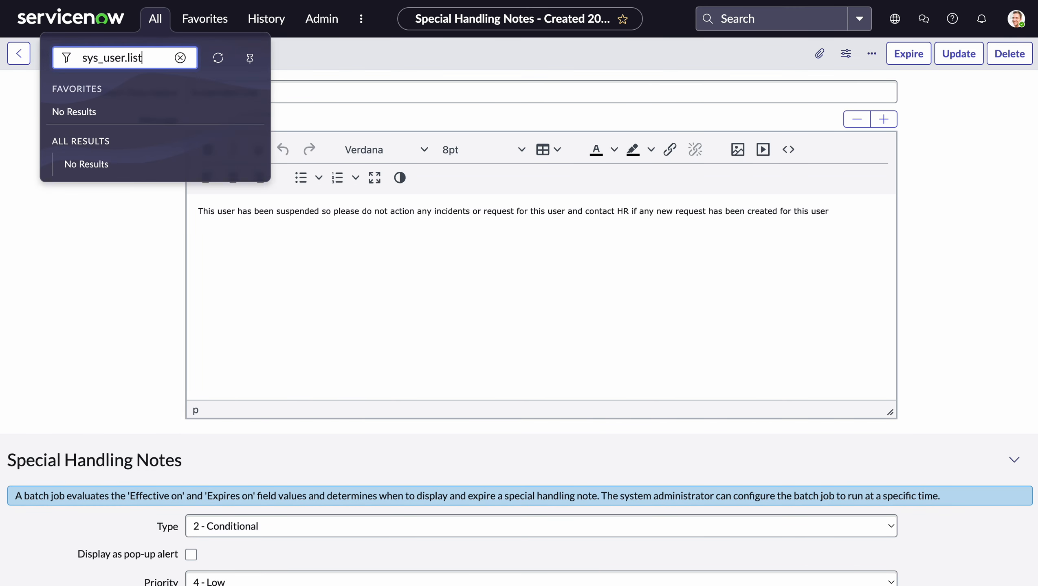
key(Return)
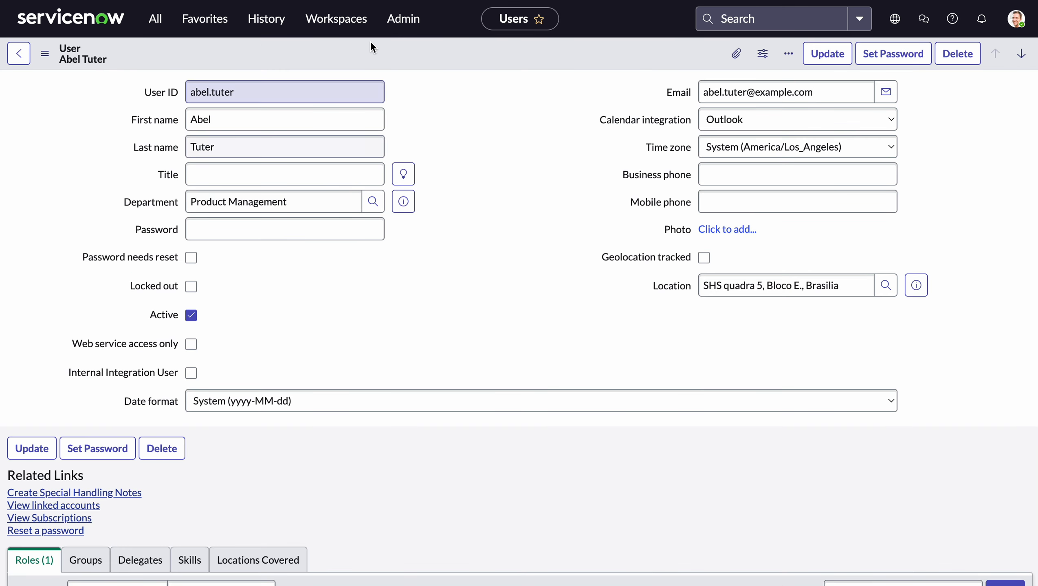
- Open the form layout configuration for the User form and decline the Form Builder suggestion
right_click(366, 55)
mouse_move(435, 132)
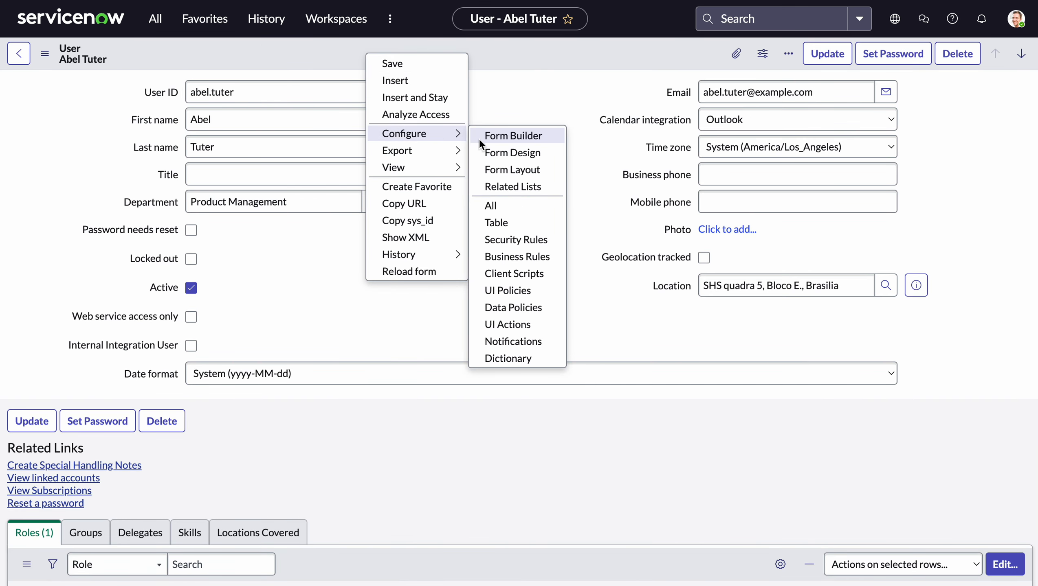
click(539, 175)
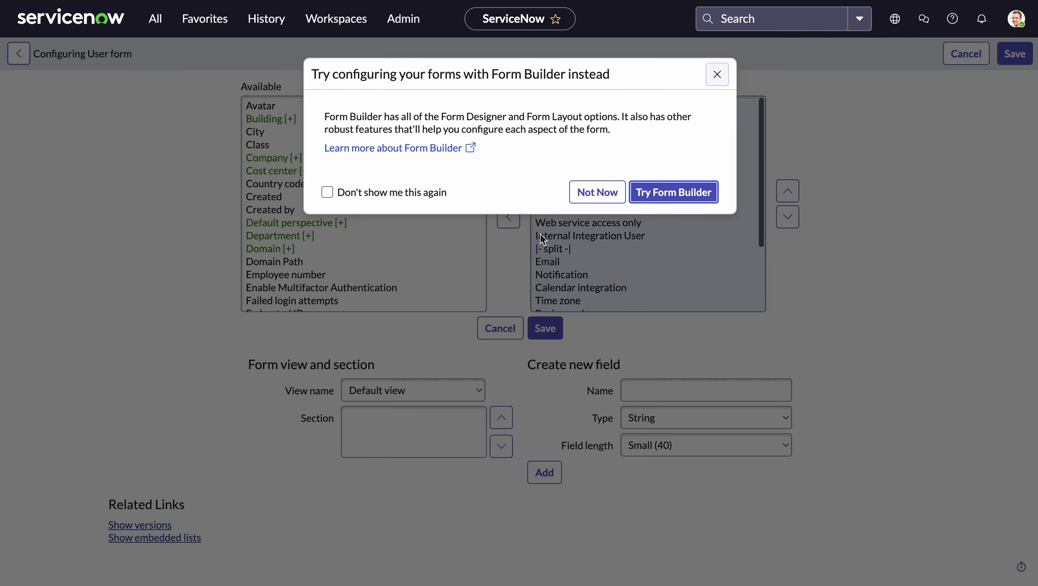
click(598, 193)
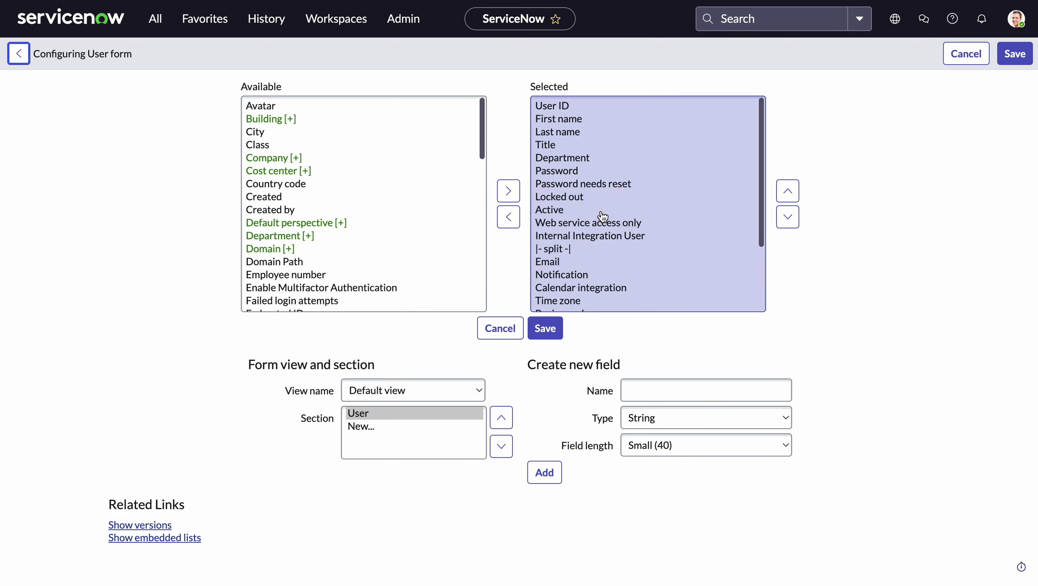
- Create a True/False field named Suspended and add it to the User form
click(633, 386)
text(Su)
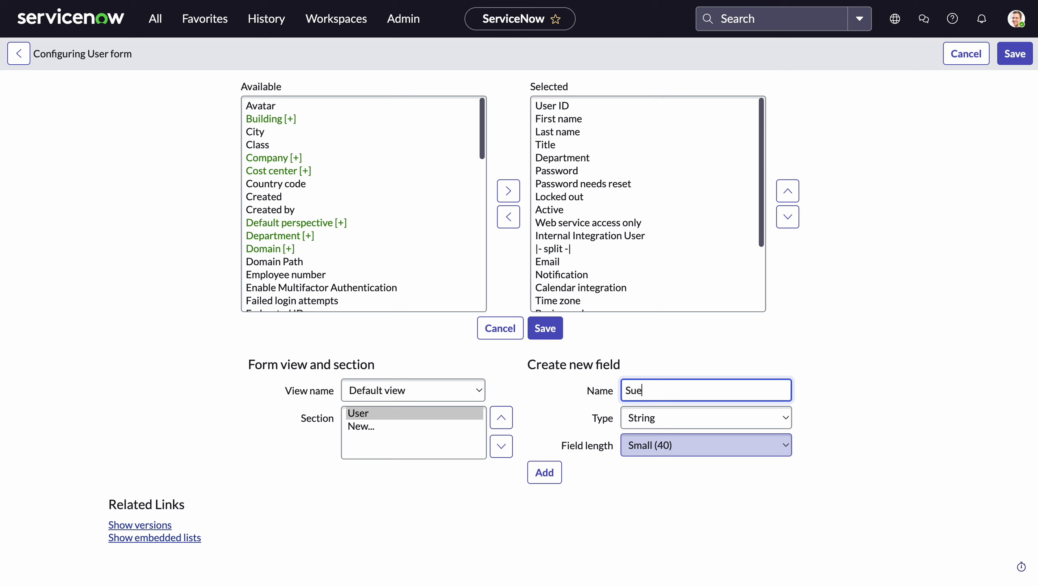
text(spended)
click(741, 427)
scroll(727, 459, down, 3)
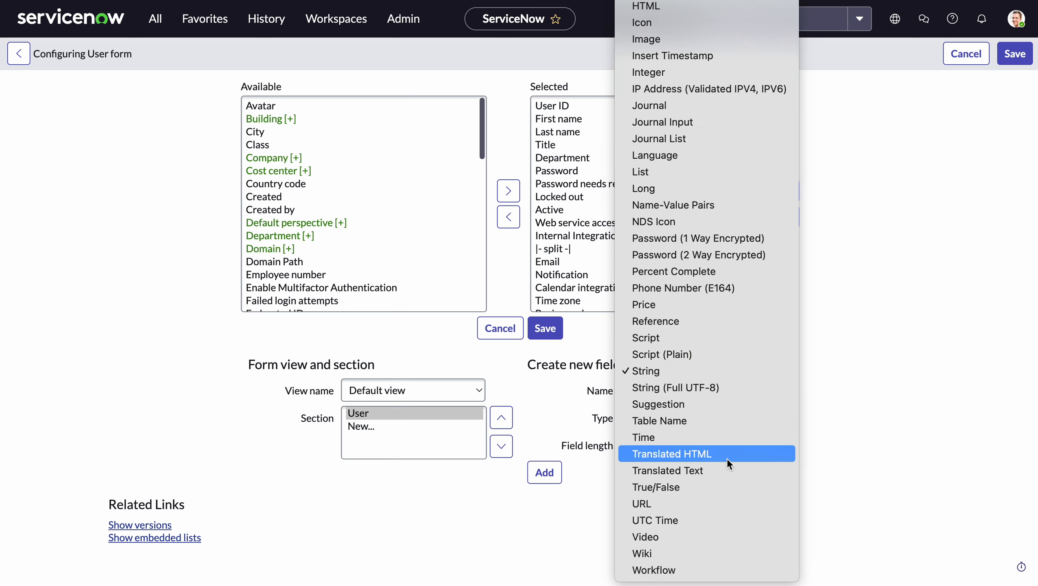
click(718, 489)
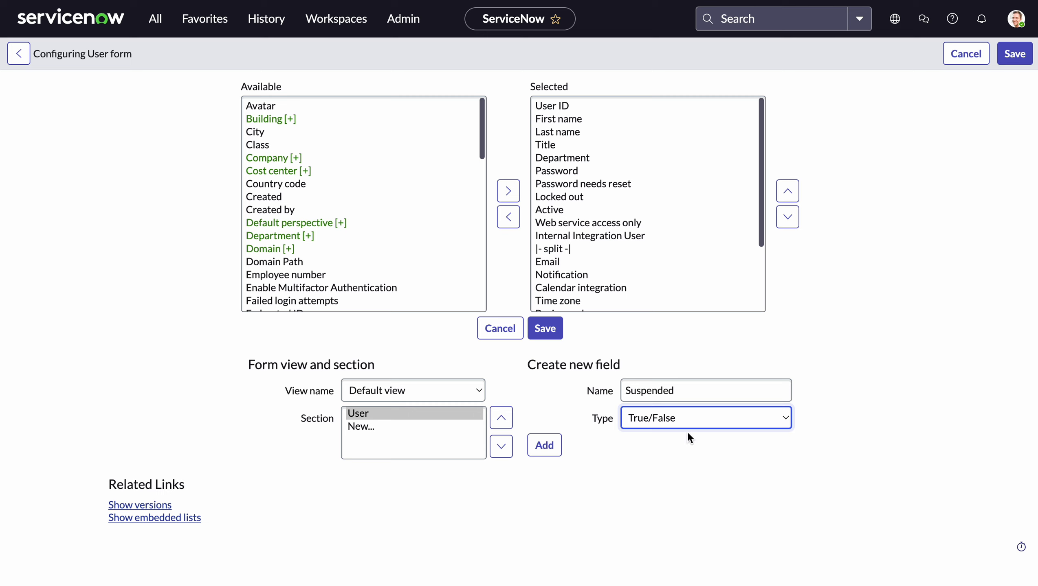
click(555, 450)
- Move the Suspended field between Locked out and Active in the selected fields and save the form layout
scroll(725, 220, down, 3)
click(624, 304)
click(788, 191)
click(788, 191)
click(787, 190)
click(787, 191)
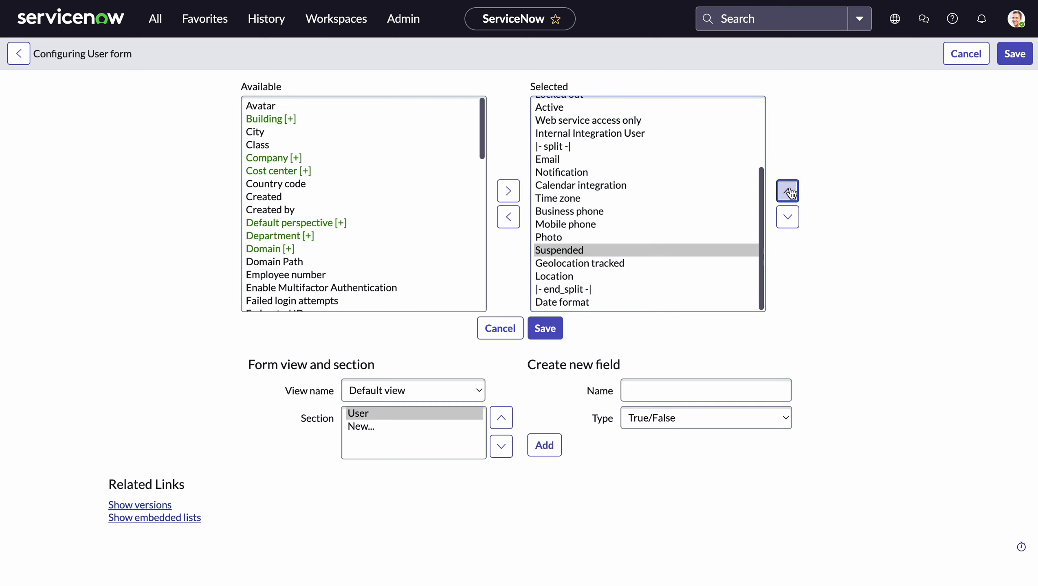
click(787, 191)
click(787, 191)
click(787, 191)
click(787, 191)
click(787, 191)
click(787, 191)
click(787, 191)
click(788, 191)
click(787, 191)
click(787, 191)
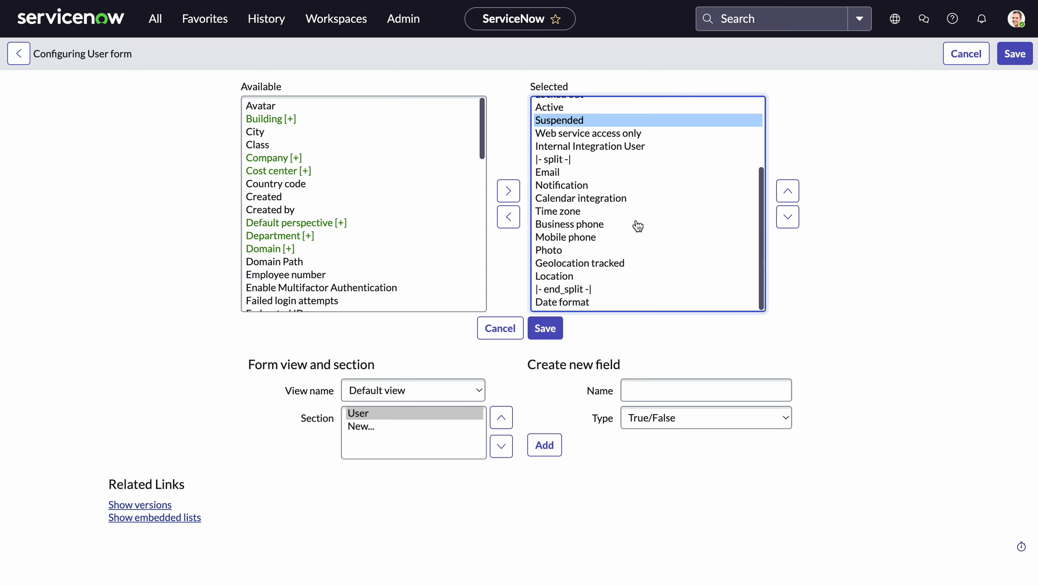
scroll(635, 225, up, 2)
click(787, 217)
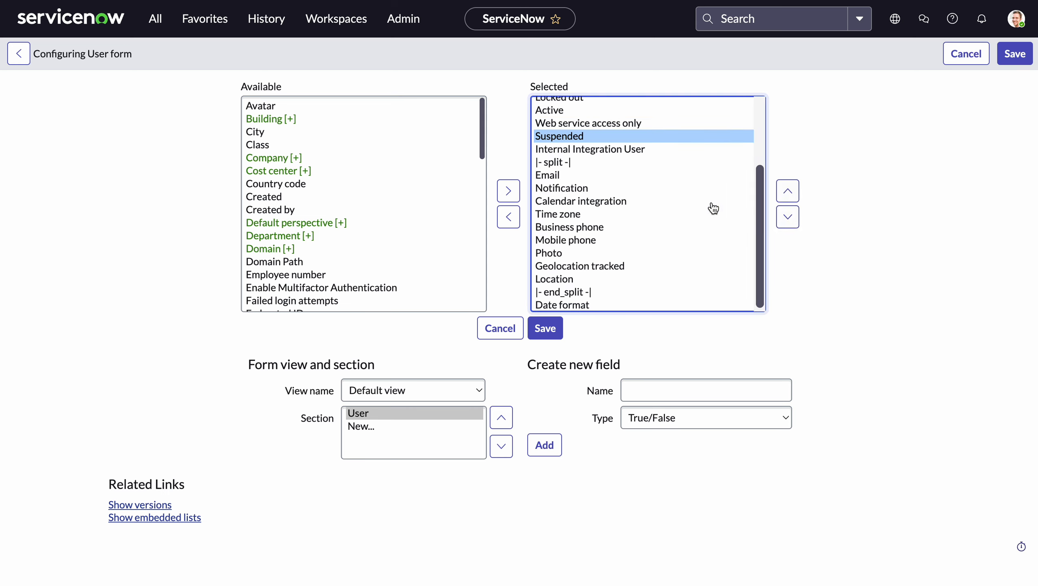
click(787, 191)
click(787, 191)
scroll(639, 190, up, 3)
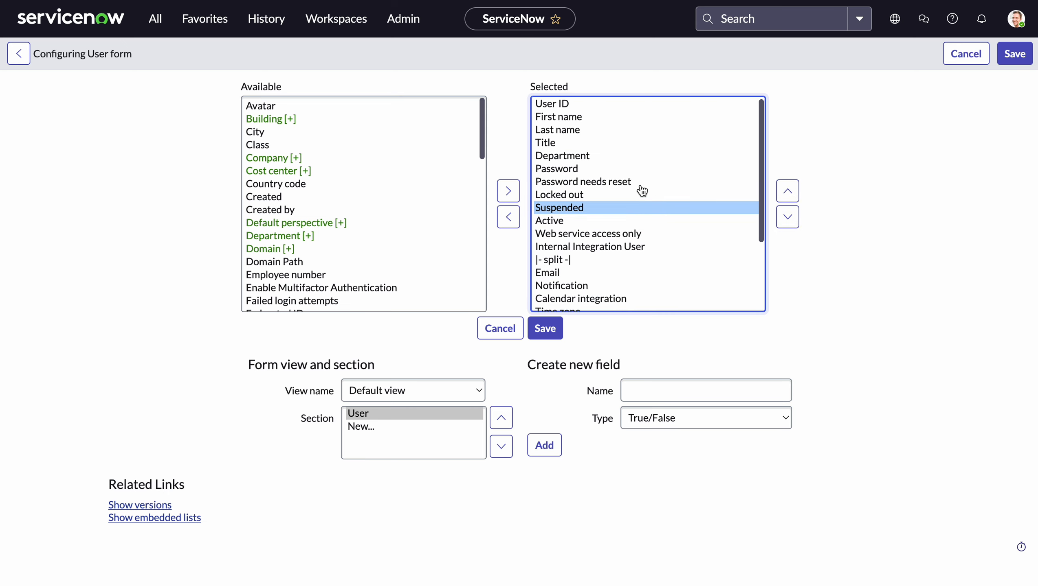
click(545, 331)
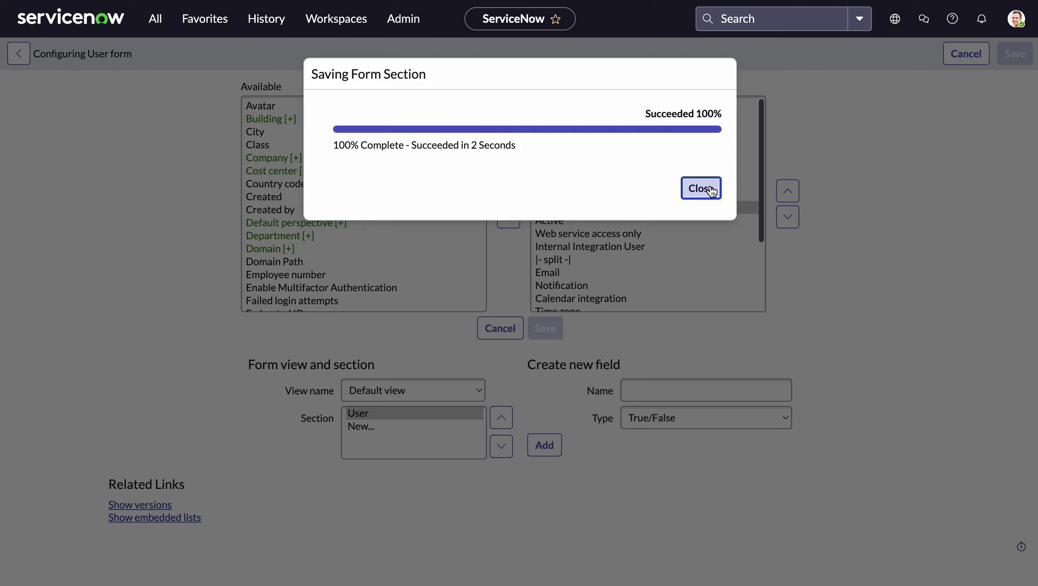
click(710, 192)
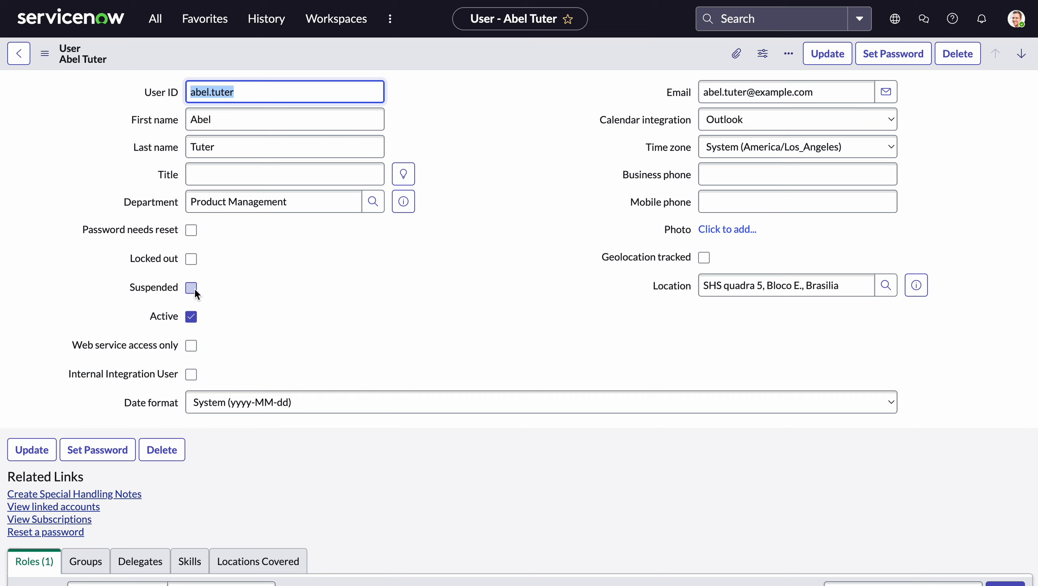
click(319, 304)
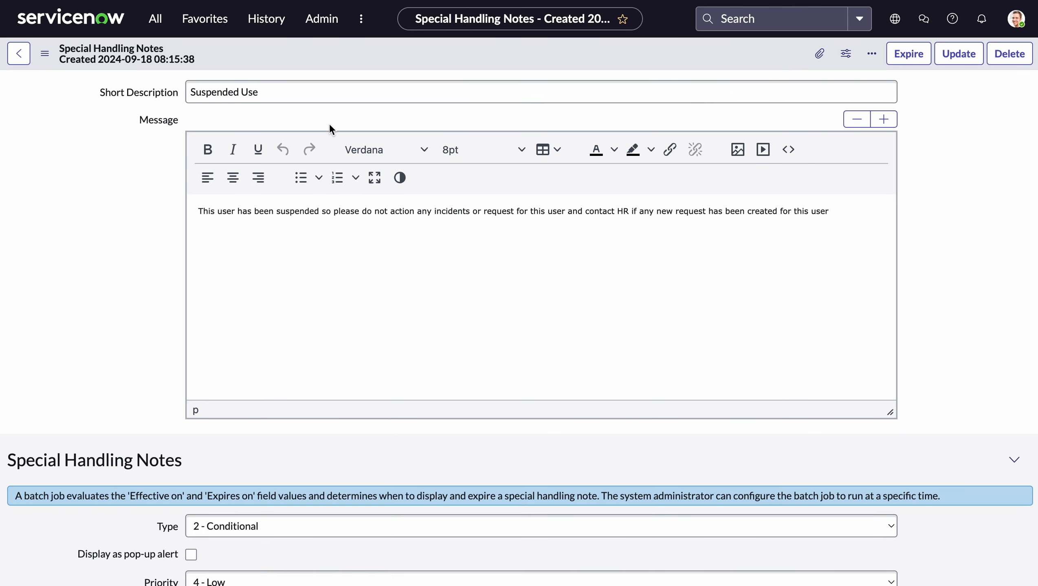
scroll(403, 286, down, 5)
scroll(403, 283, up, 3)
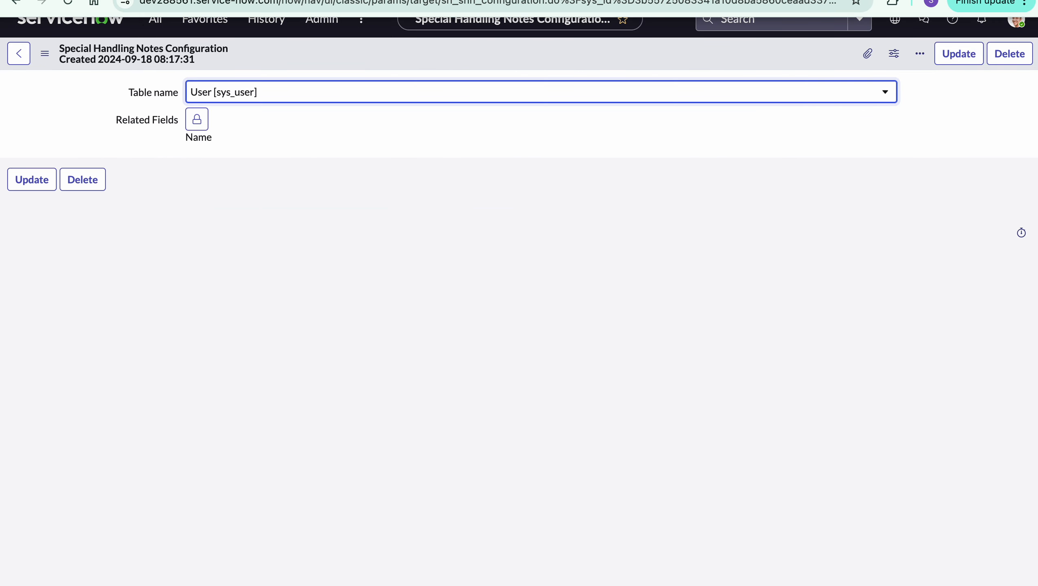
- Check the available related fields in the User table's Special Handling Notes configuration and reload the record
click(198, 119)
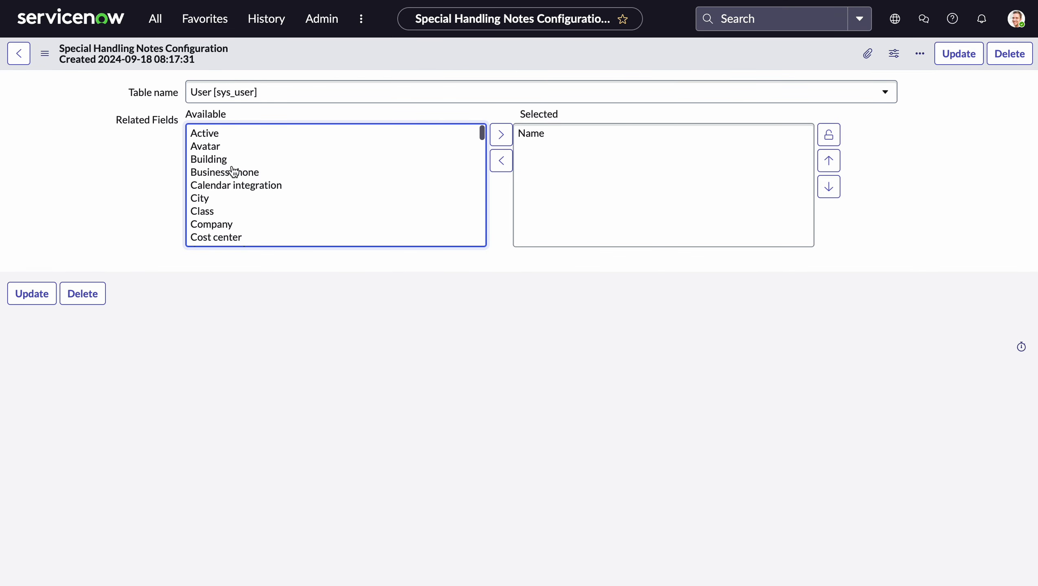
scroll(326, 210, down, 10)
scroll(329, 210, down, 1)
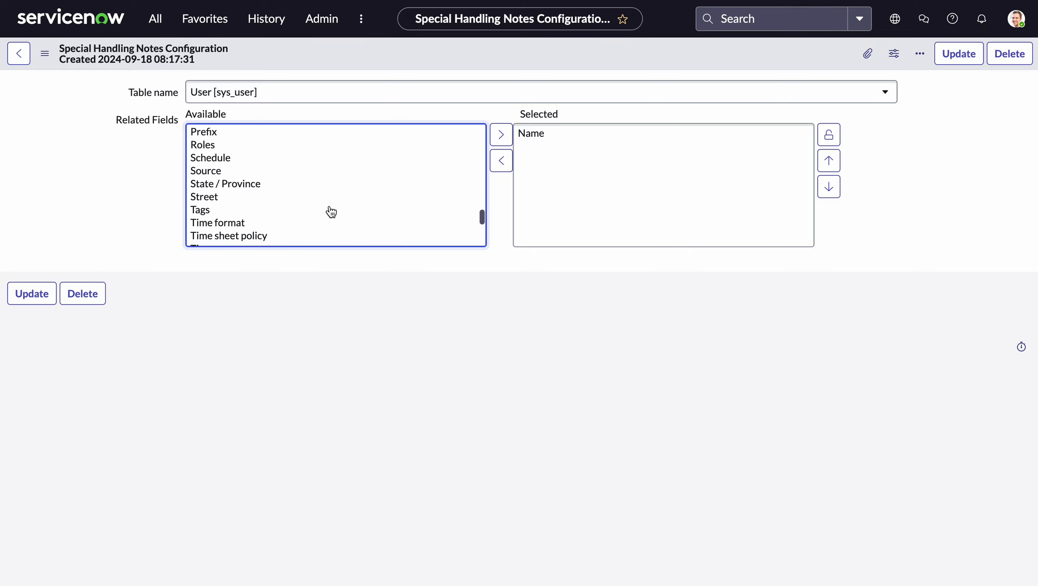
click(112, 28)
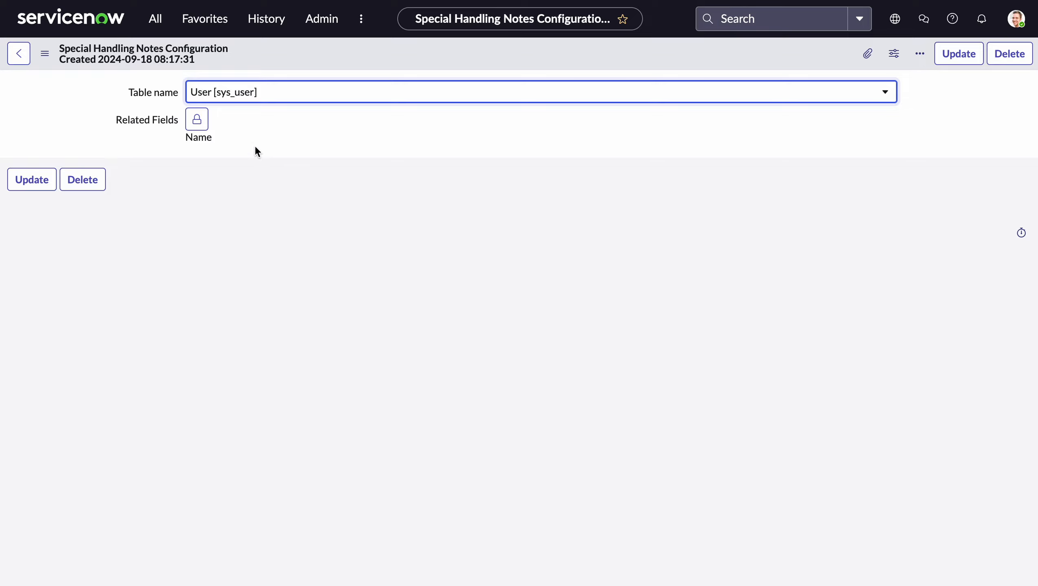
- Replace Name with Suspended as the related field for the User table and save the configuration
click(197, 126)
scroll(322, 222, down, 15)
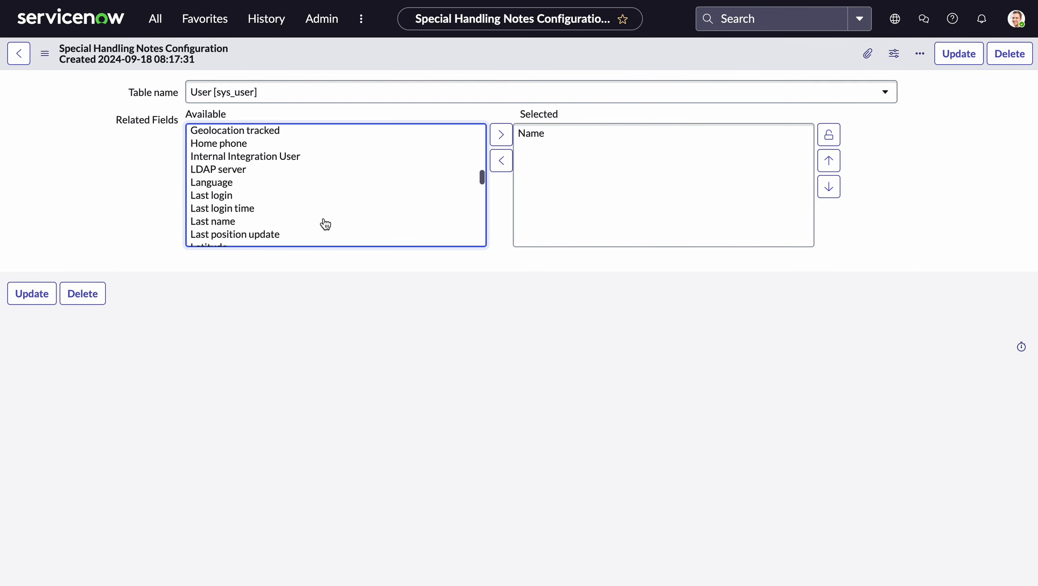
scroll(325, 224, down, 3)
click(294, 173)
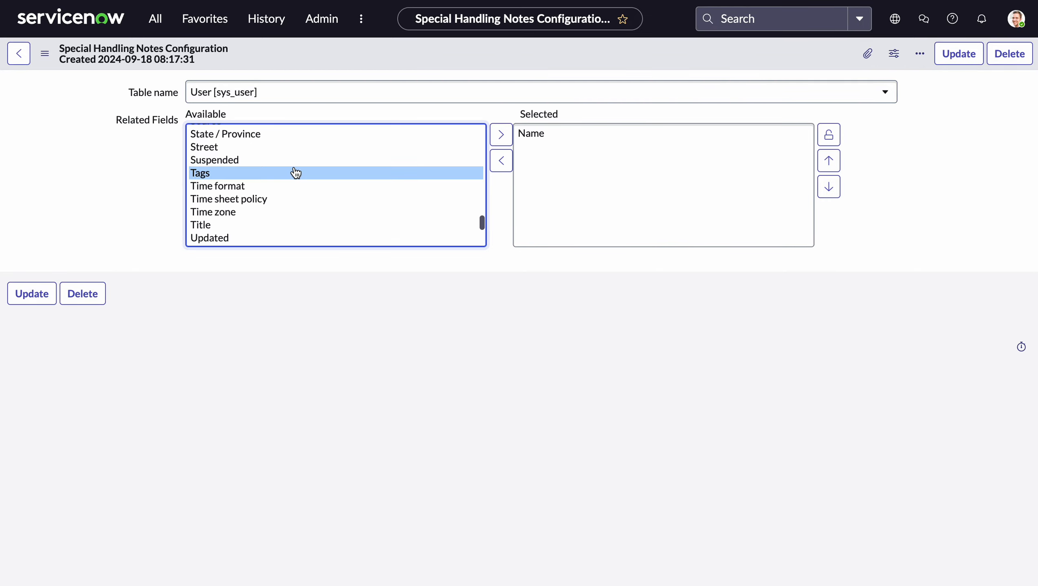
double_click(294, 160)
click(583, 134)
double_click(583, 134)
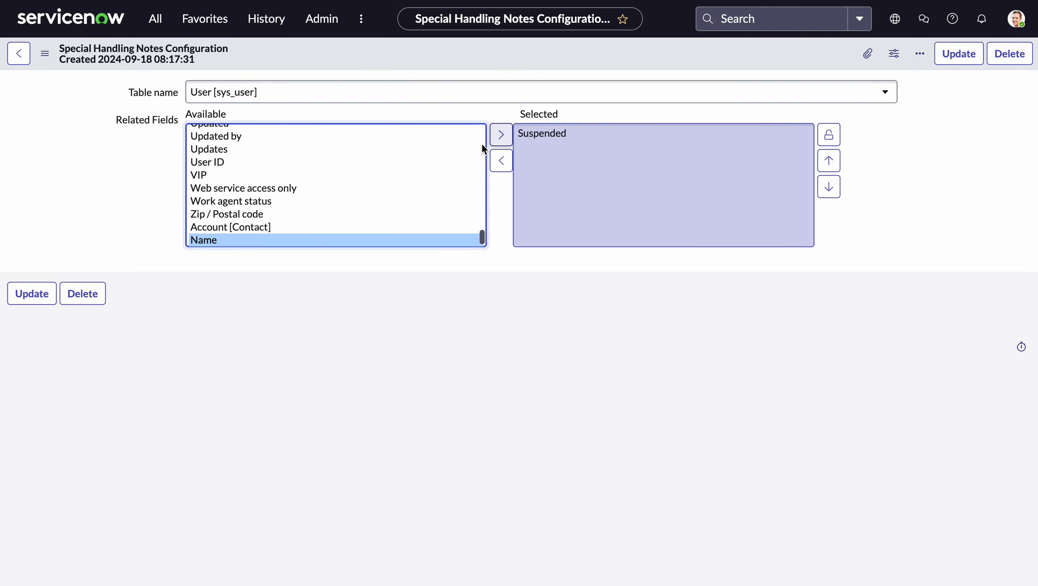
right_click(473, 54)
click(487, 64)
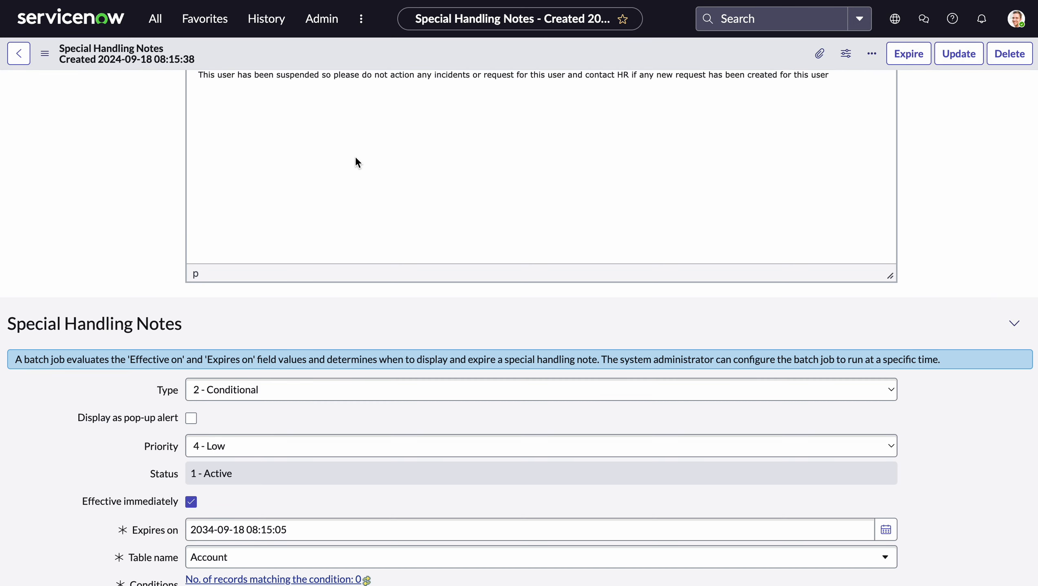
- Reload the suspended-user special handling note and set its table name to User
scroll(355, 156, down, 3)
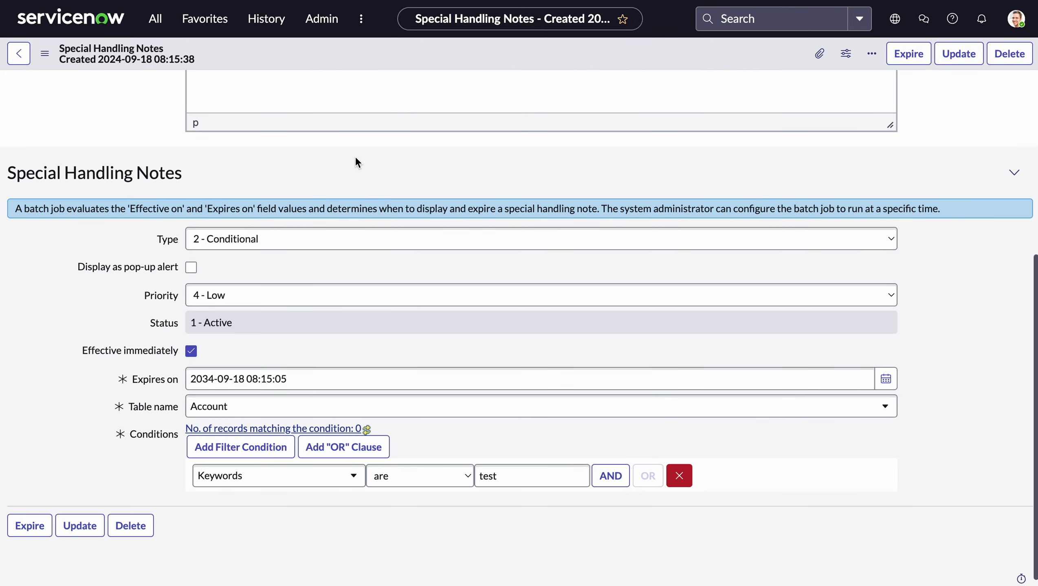
key(super+Left)
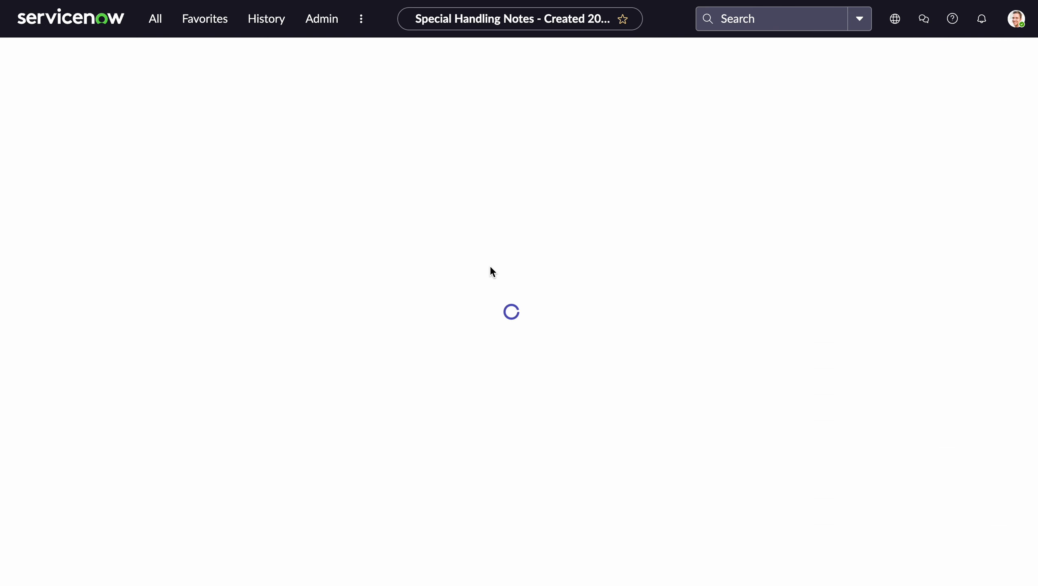
scroll(436, 319, down, 2)
scroll(436, 320, down, 5)
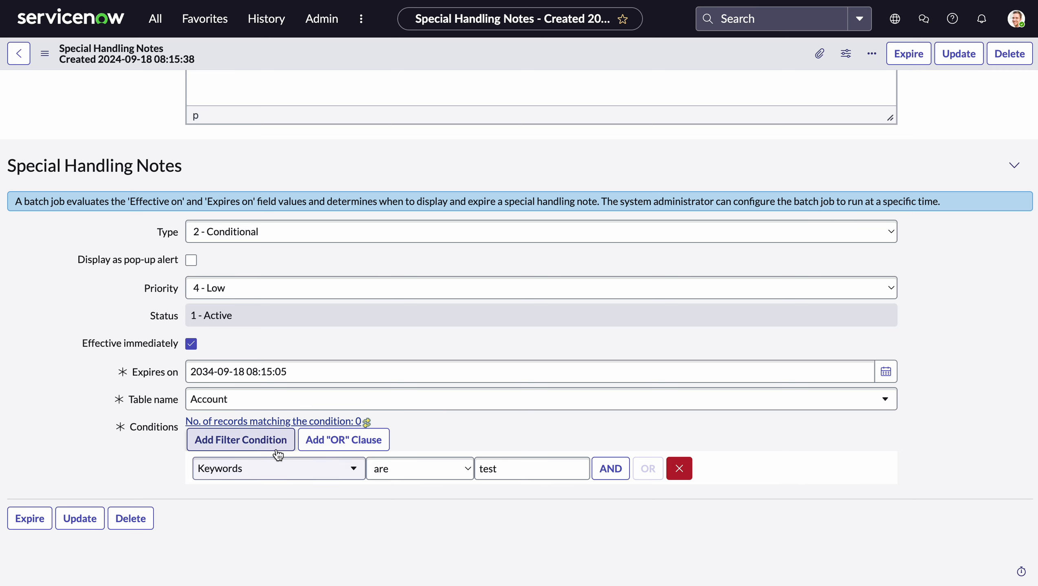
click(313, 400)
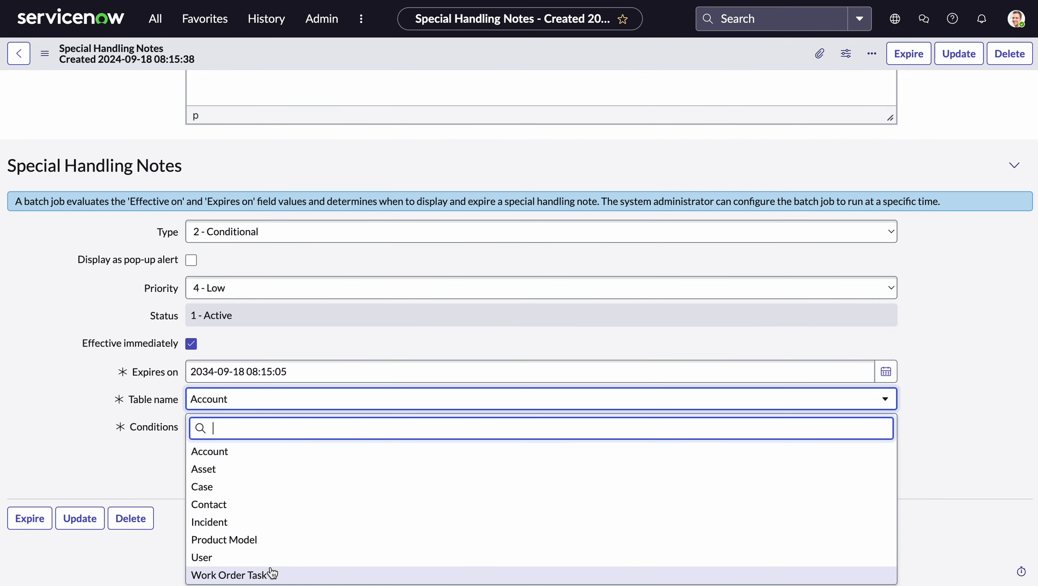
click(270, 558)
- Set the note's condition to Suspended is true and save the record
click(310, 469)
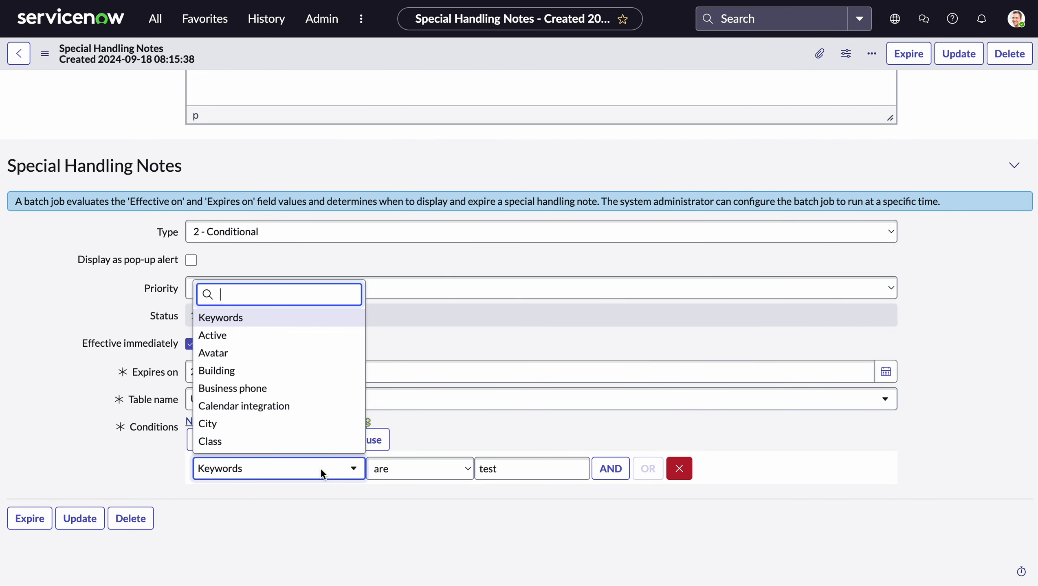
scroll(305, 390, down, 1)
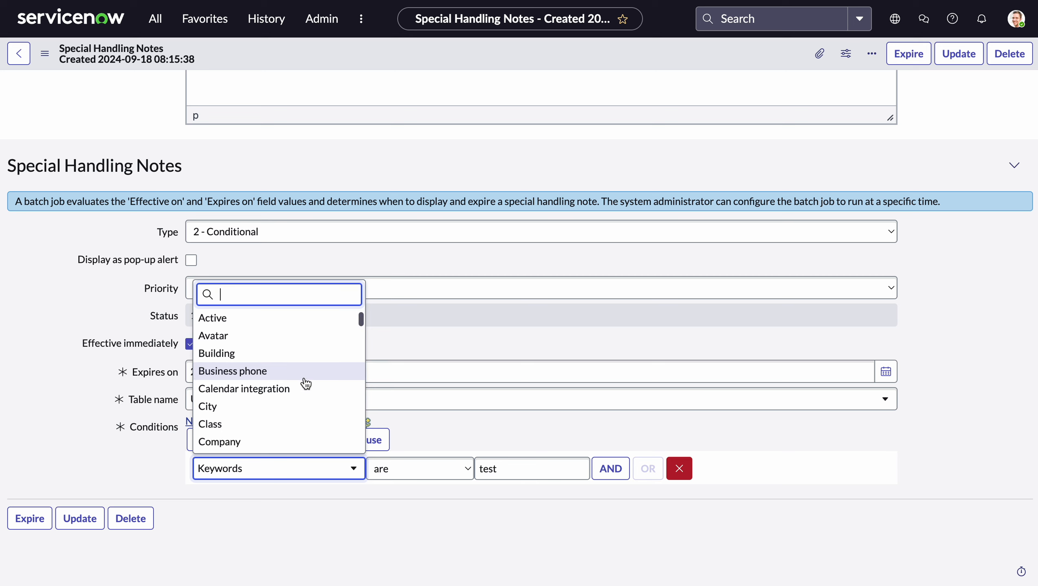
scroll(303, 388, down, 3)
text(sus)
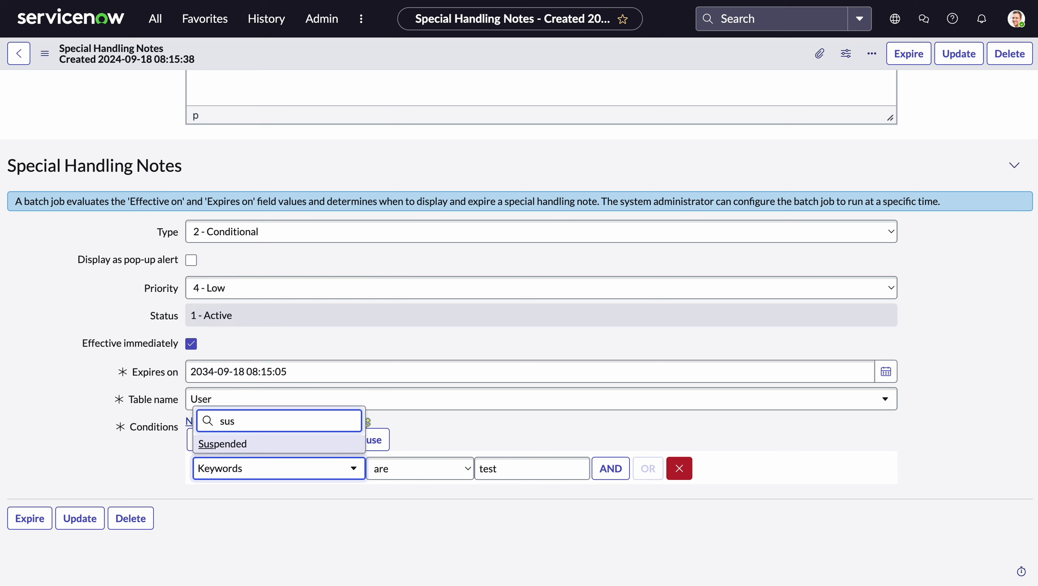
click(295, 446)
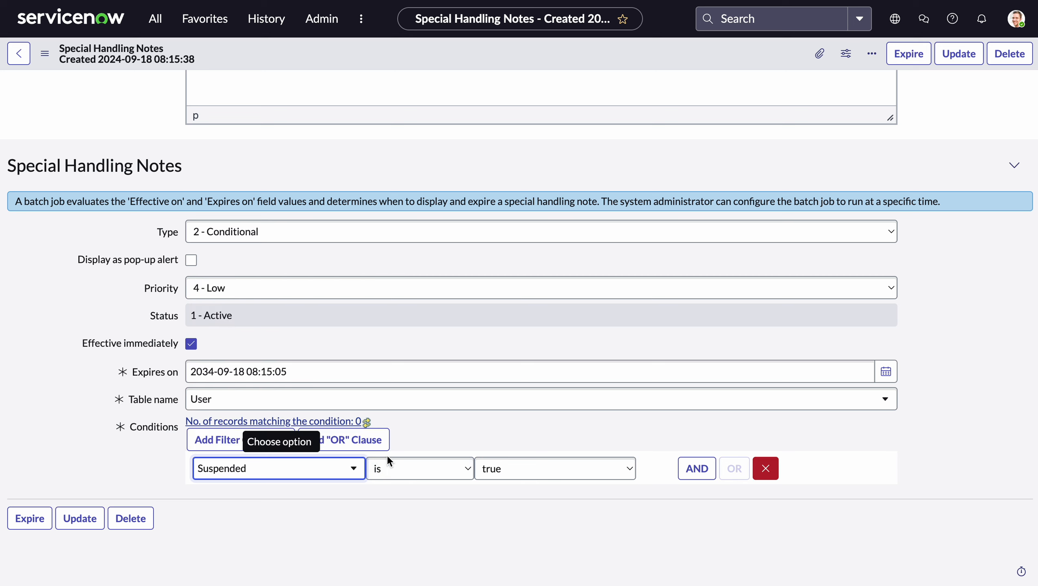
right_click(482, 55)
click(498, 62)
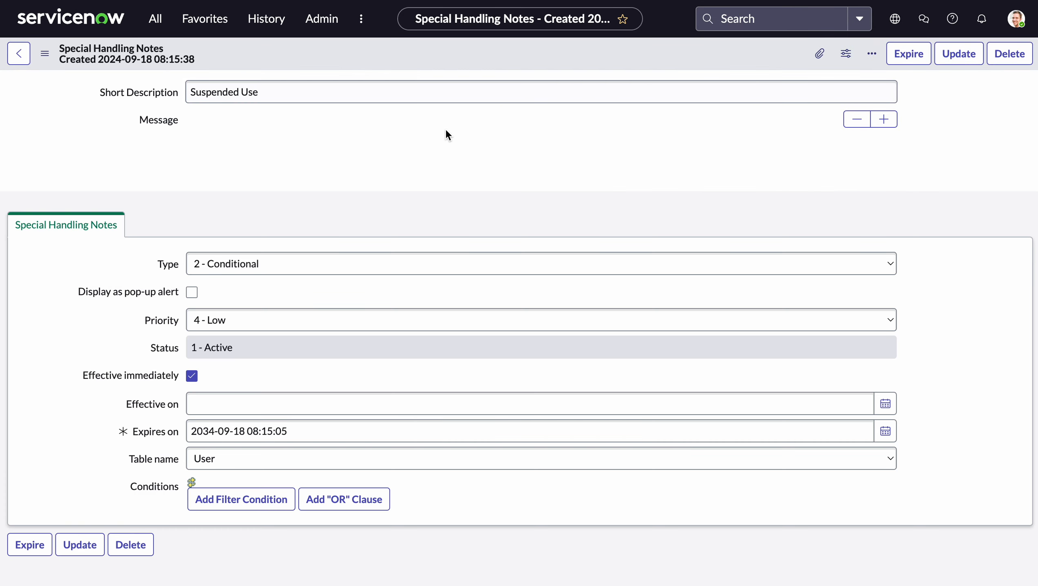
scroll(460, 310, down, 6)
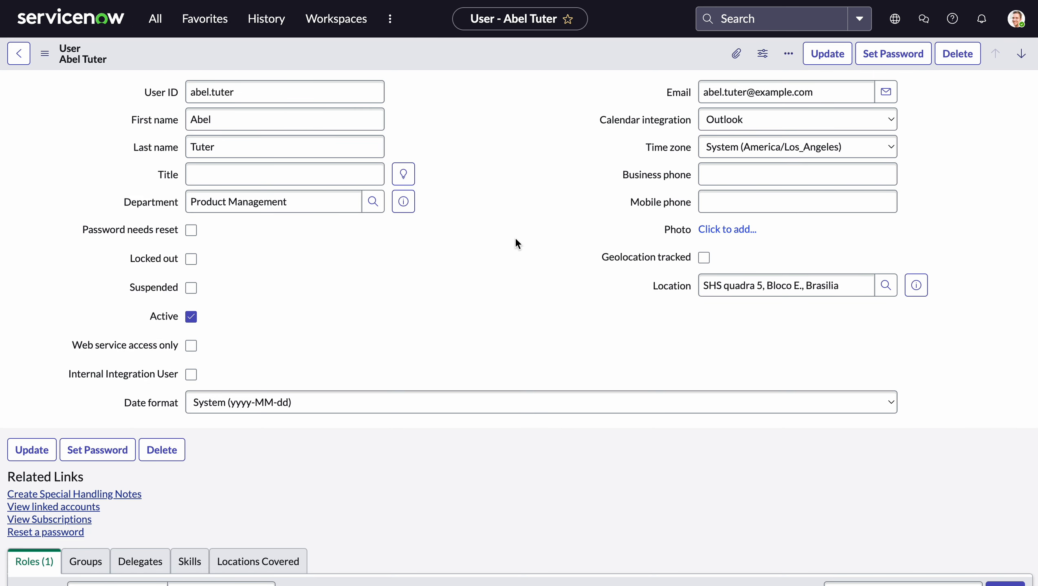
- Open the User form in Form Design and dismiss the Form Builder suggestion
right_click(518, 55)
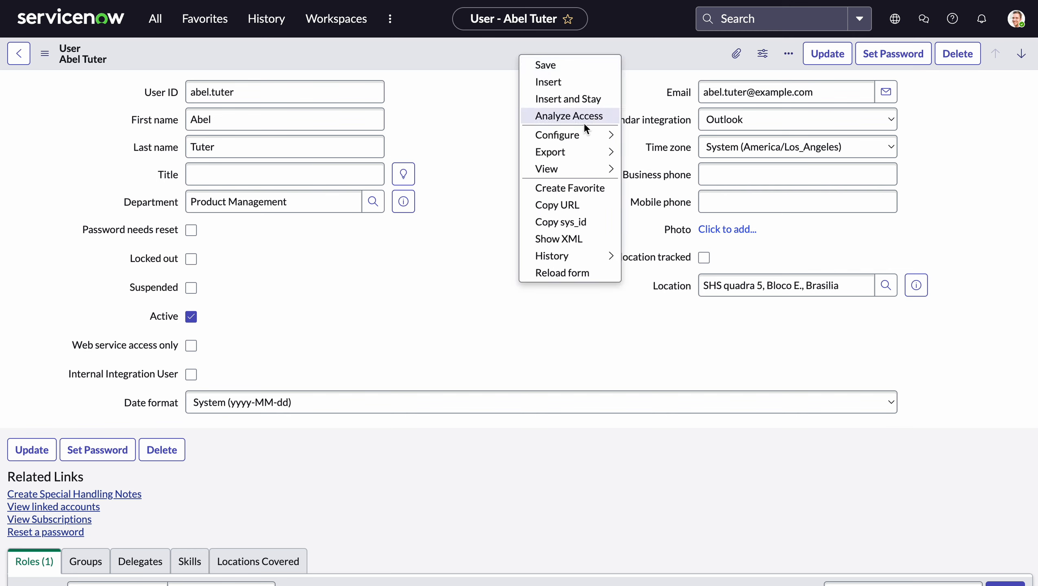
mouse_move(604, 138)
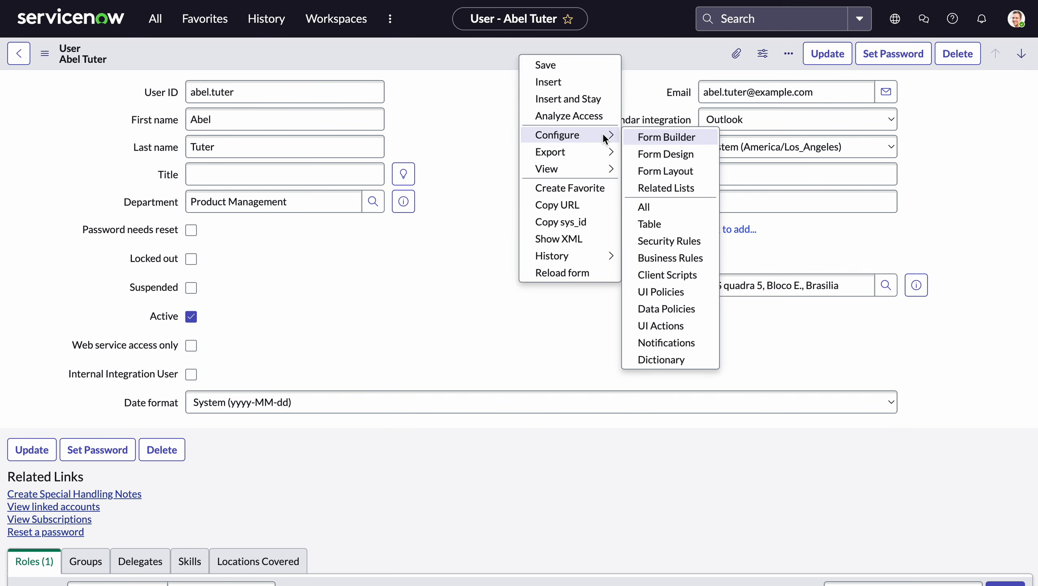
click(647, 153)
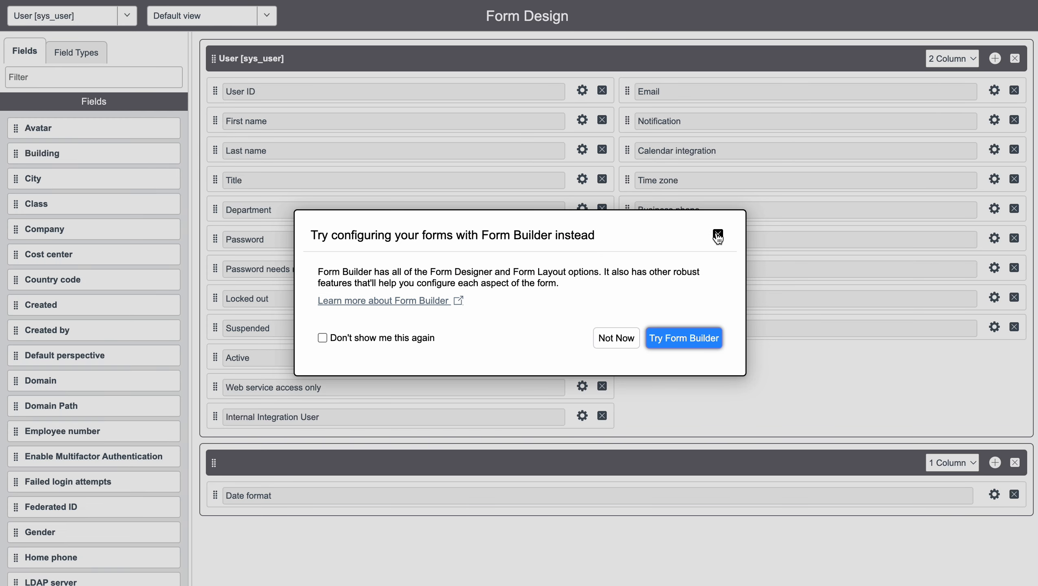
click(718, 235)
scroll(51, 415, down, 15)
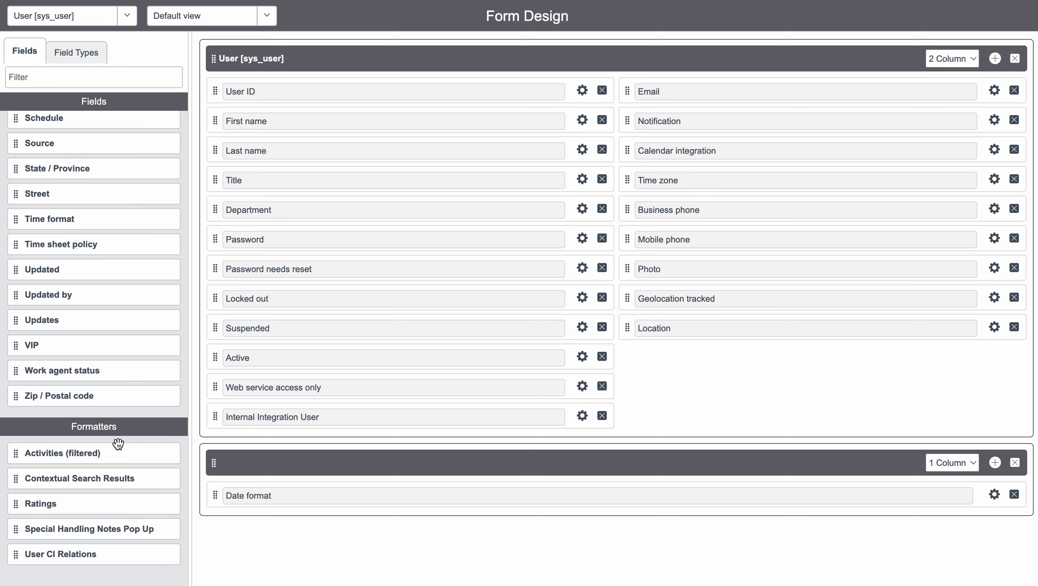
mouse_move(92, 534)
mouse_down()
mouse_move(304, 538)
mouse_move(310, 454)
mouse_move(211, 496)
mouse_move(94, 526)
mouse_up()
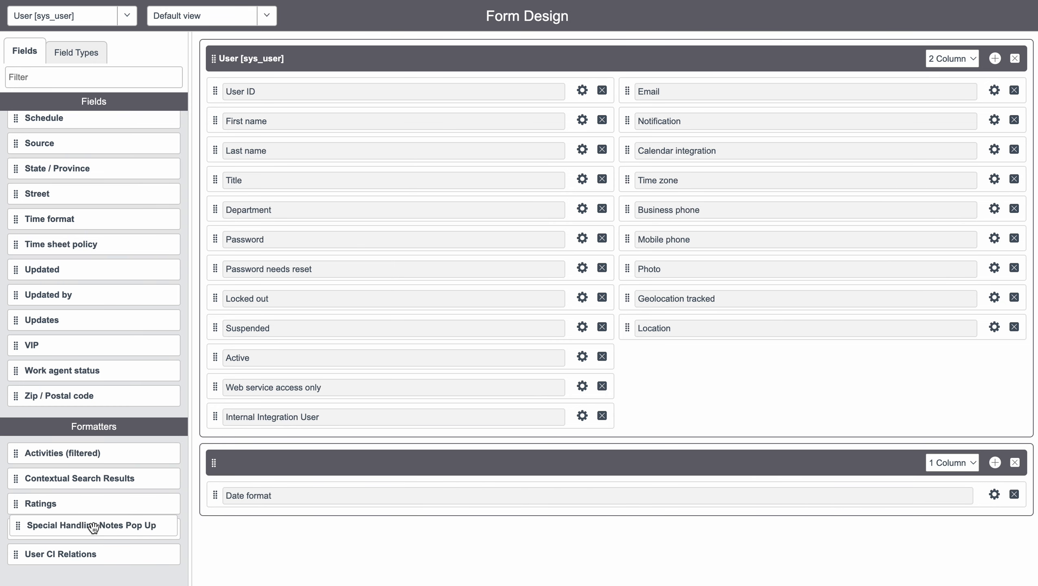
- Add a one-column section titled Special Handling Notes below the Date format section of the User form
click(995, 463)
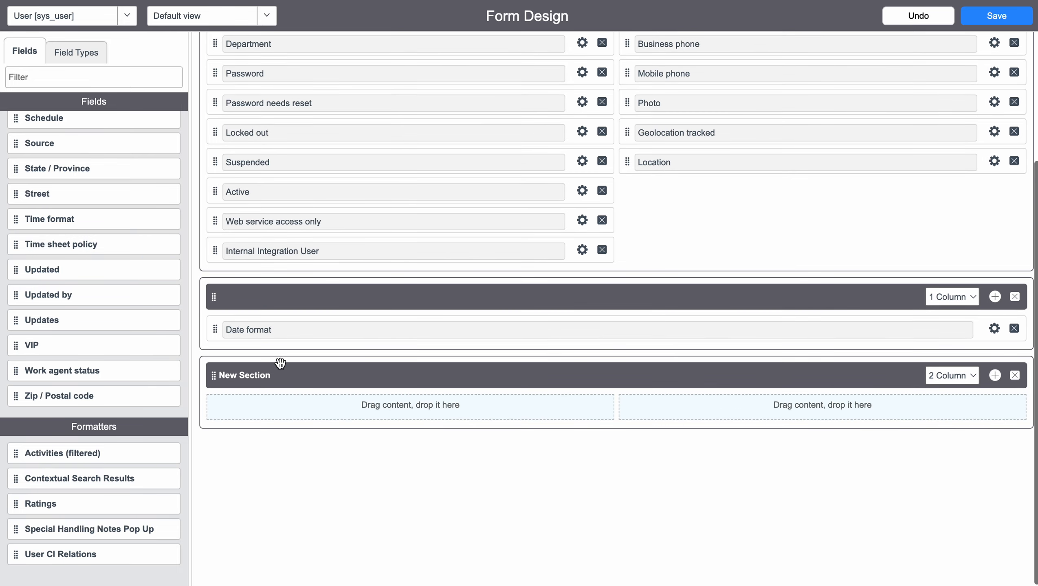
click(304, 376)
key(ctrl+a)
text(Special Han)
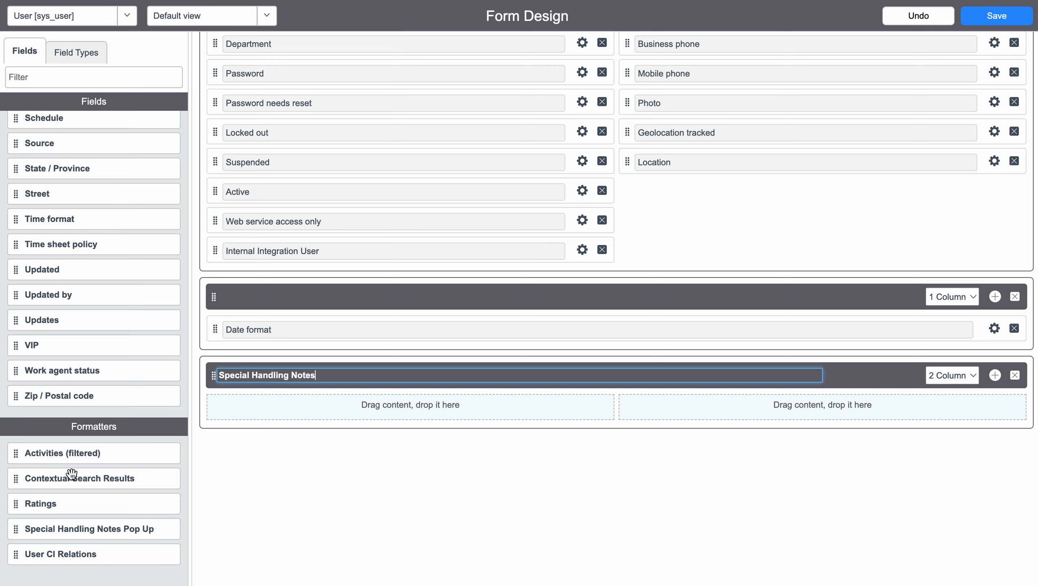
drag(399, 432, 97, 529)
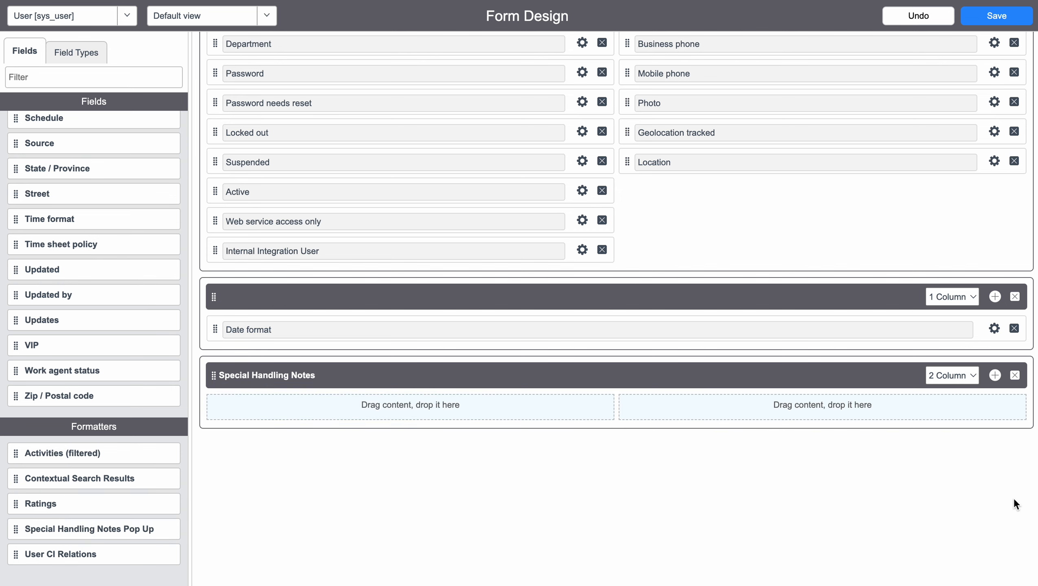
click(956, 377)
click(706, 404)
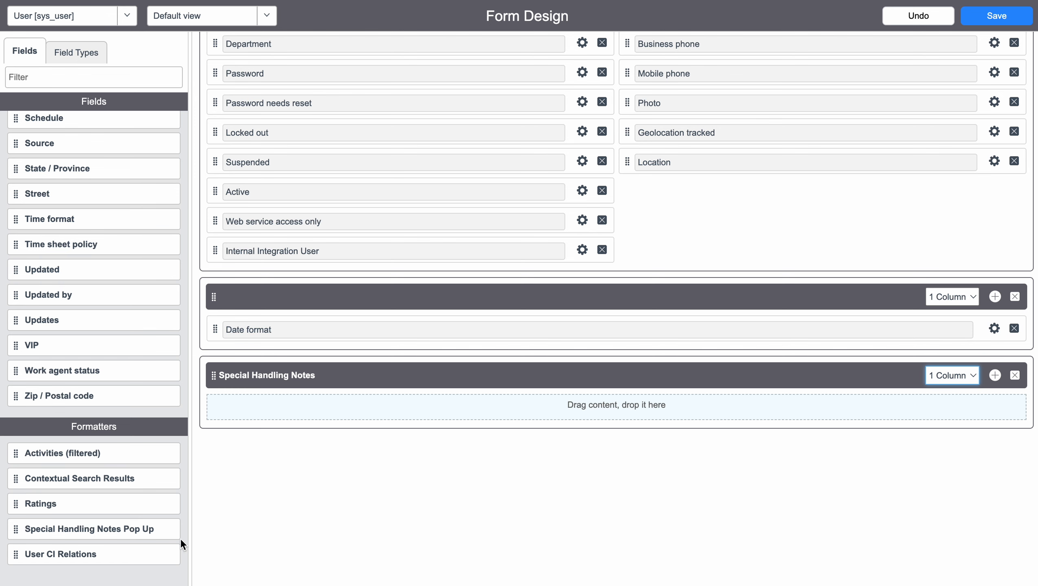
- Place the Special Handling Notes Pop Up formatter in the Special Handling Notes section and save the form design
drag(122, 530, 418, 408)
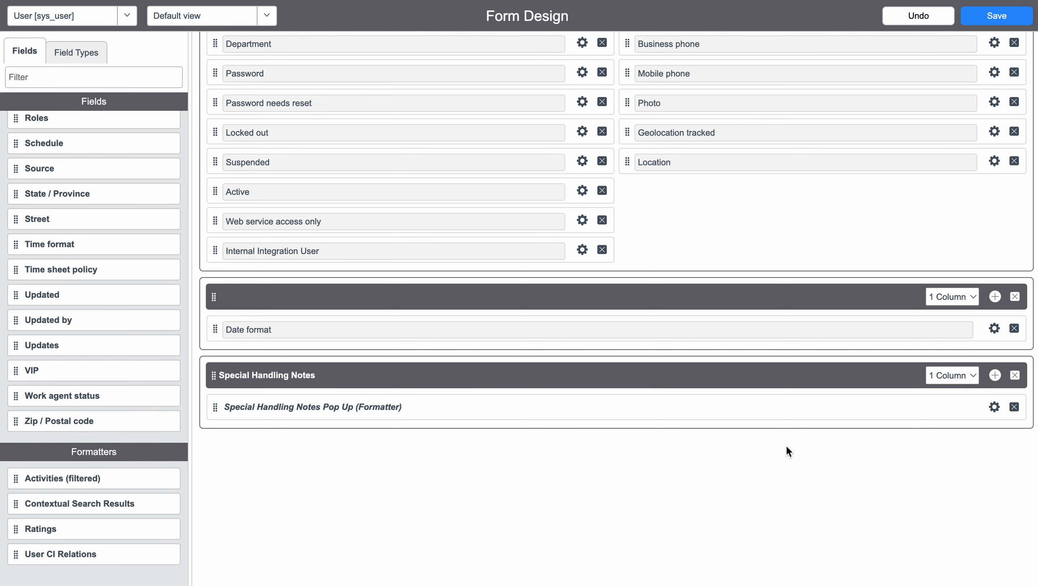
click(997, 16)
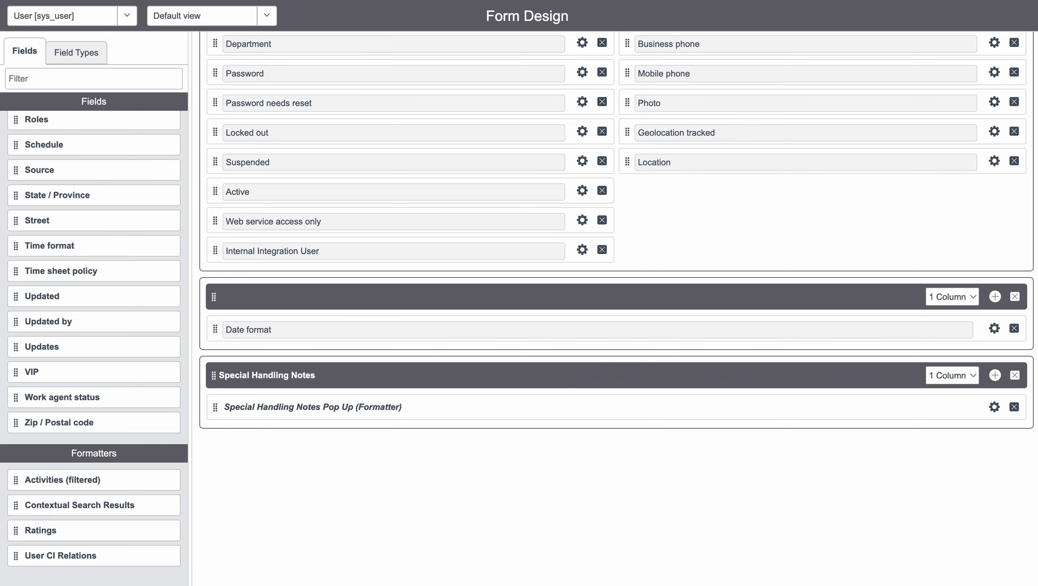
click(56, 0)
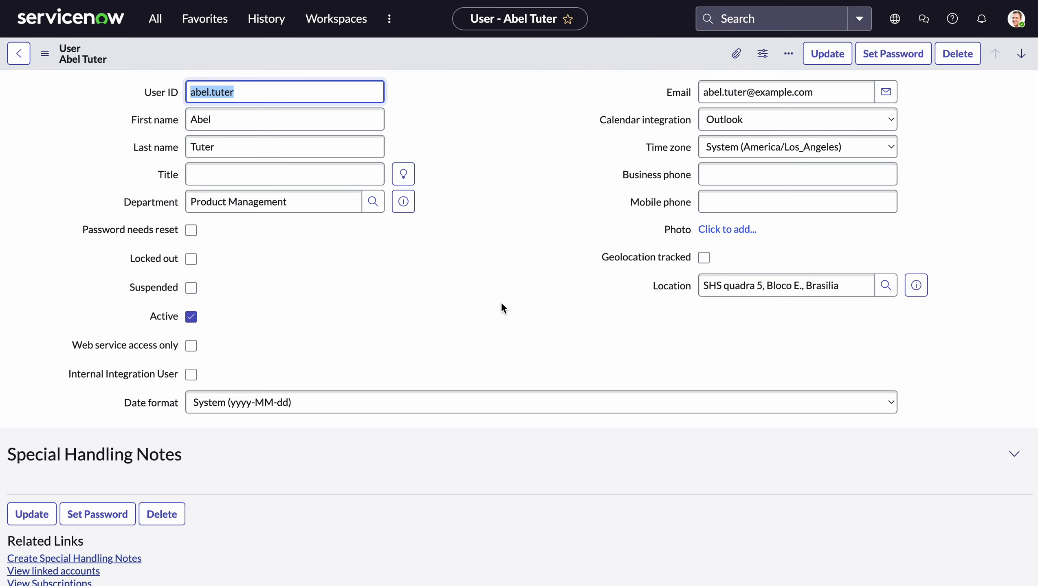
scroll(501, 304, down, 4)
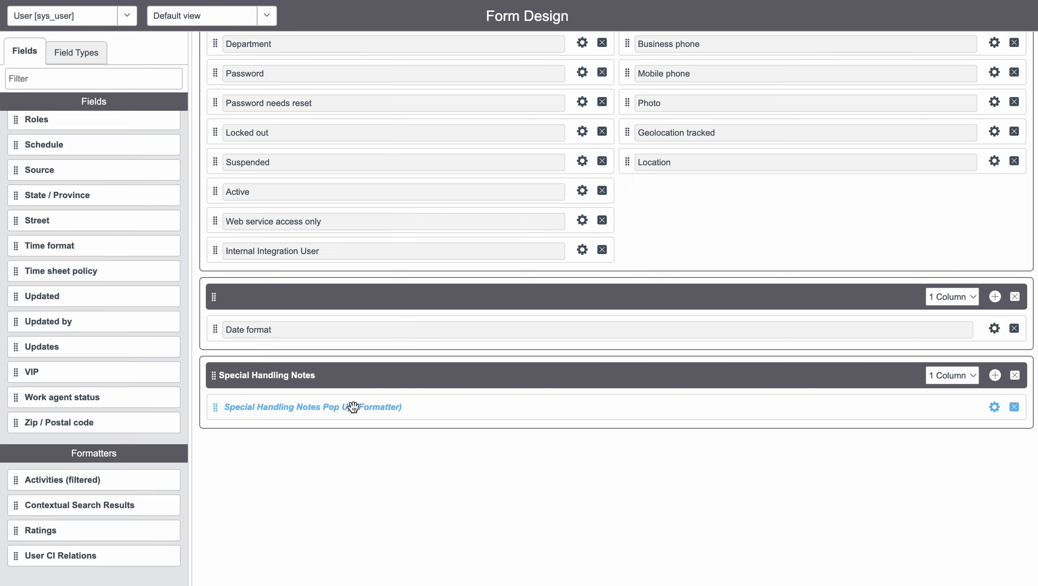
- Move the Special Handling Notes Pop Up formatter below Internal Integration User, delete the emptied Special Handling Notes section, and save
drag(519, 410, 521, 284)
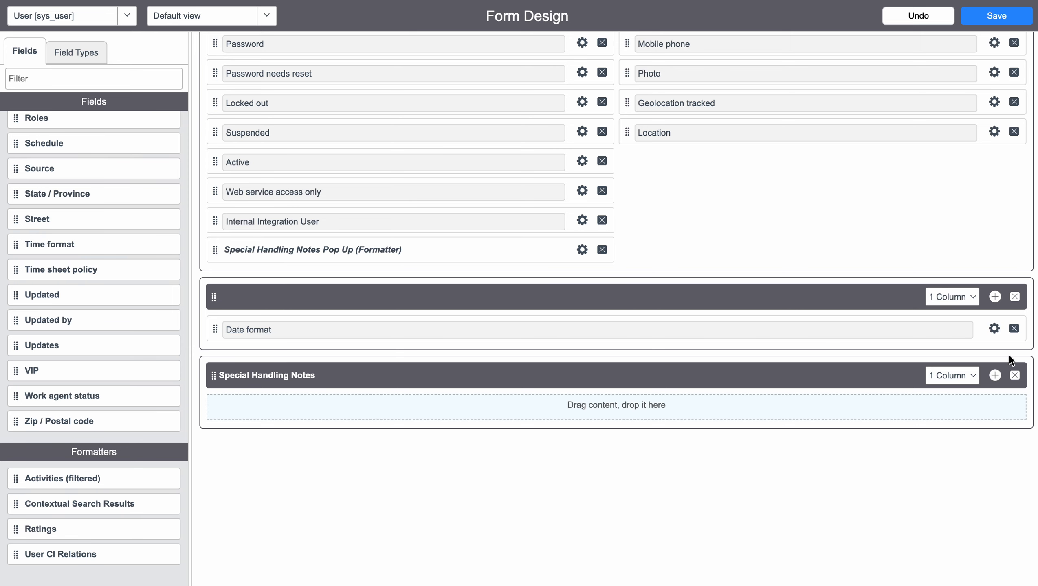
click(1015, 375)
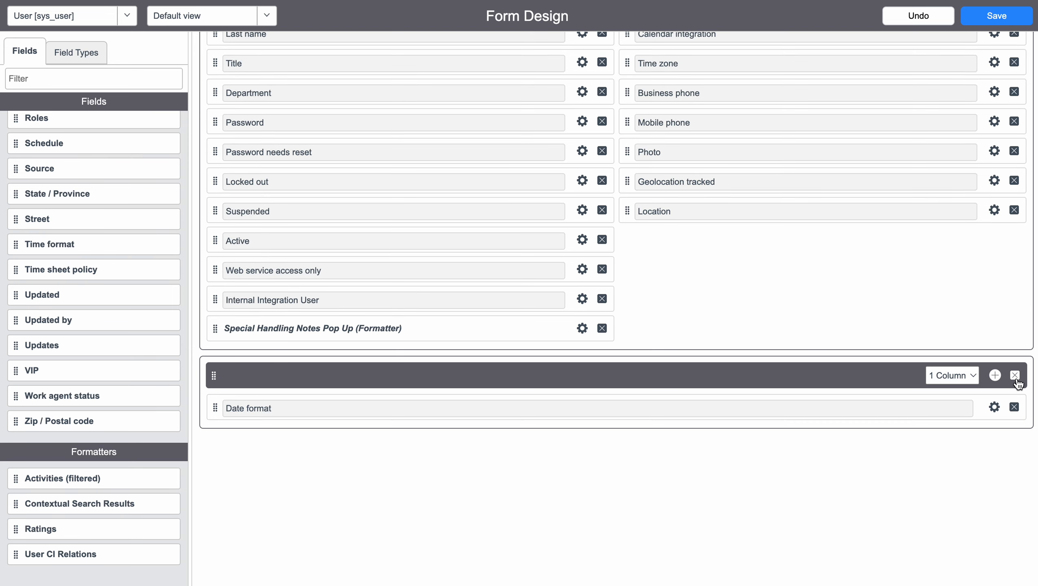
click(979, 22)
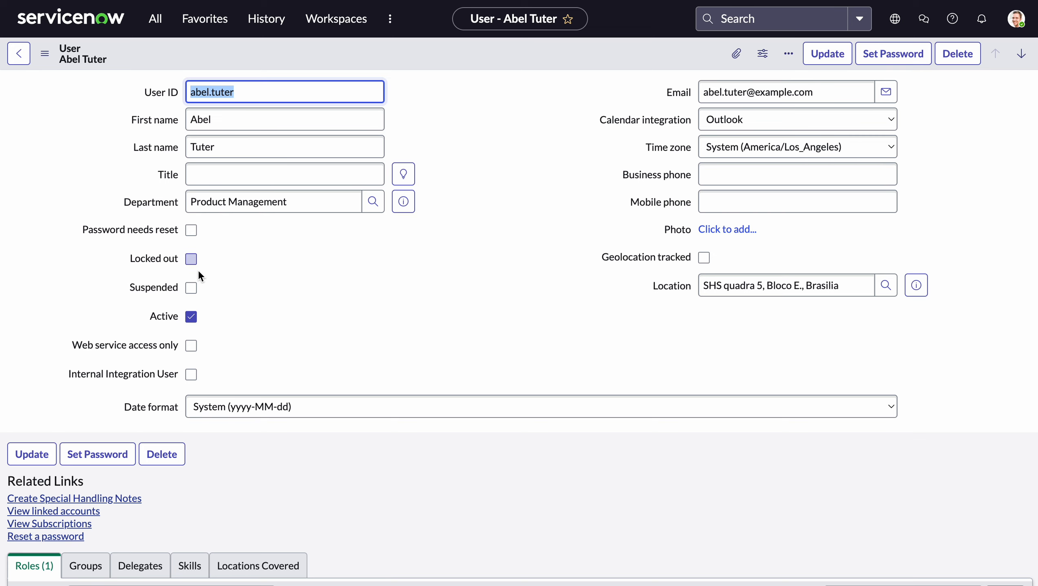
- Mark the open user record as Suspended and save it
click(191, 285)
right_click(433, 54)
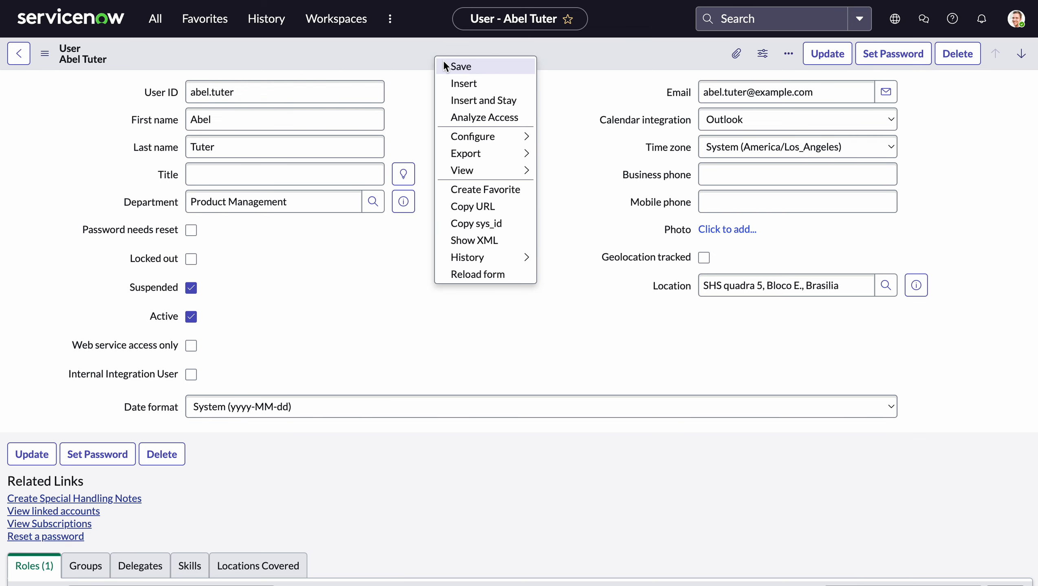
click(460, 66)
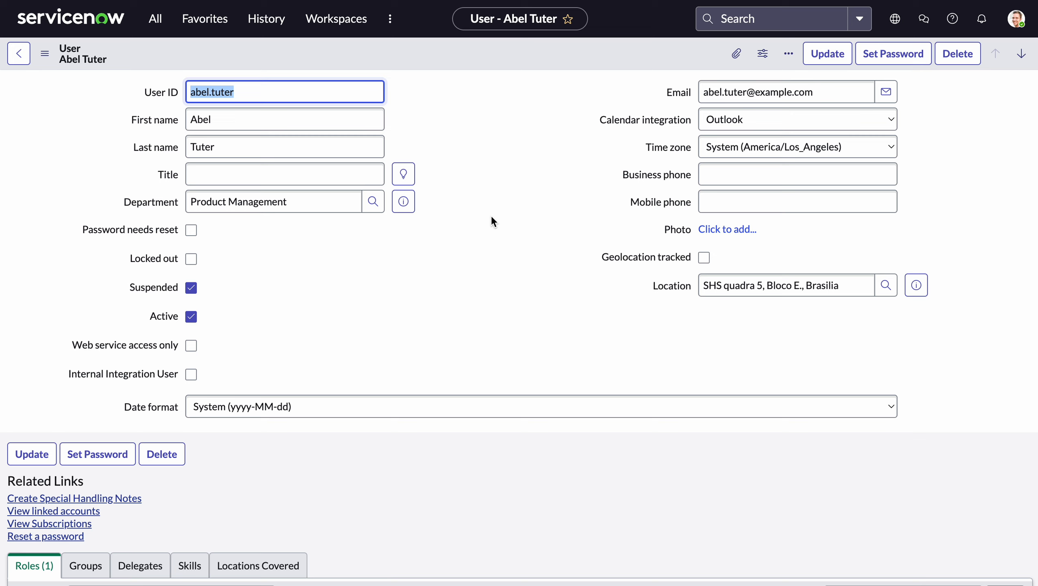
click(491, 217)
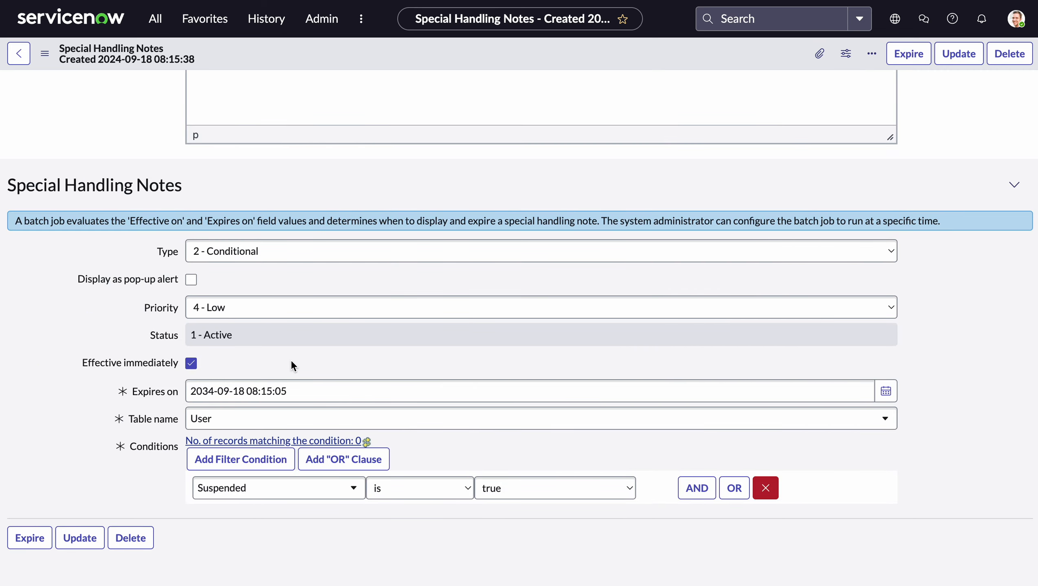
- Enable Display as pop-up alert on the Suspended Use note, save it, and test the alert on the reloaded user record
scroll(291, 361, down, 1)
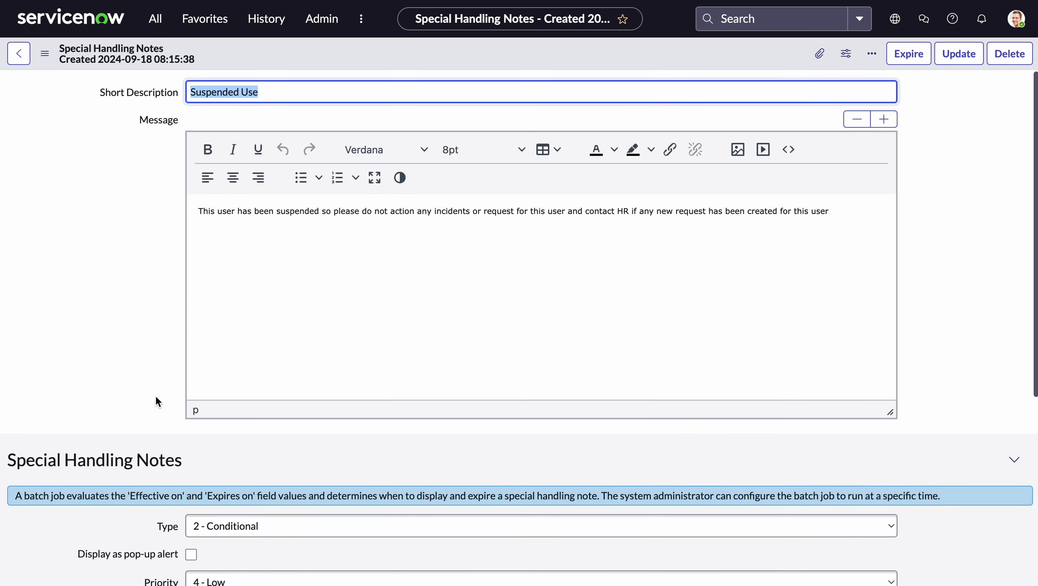
scroll(328, 263, down, 5)
scroll(349, 394, down, 2)
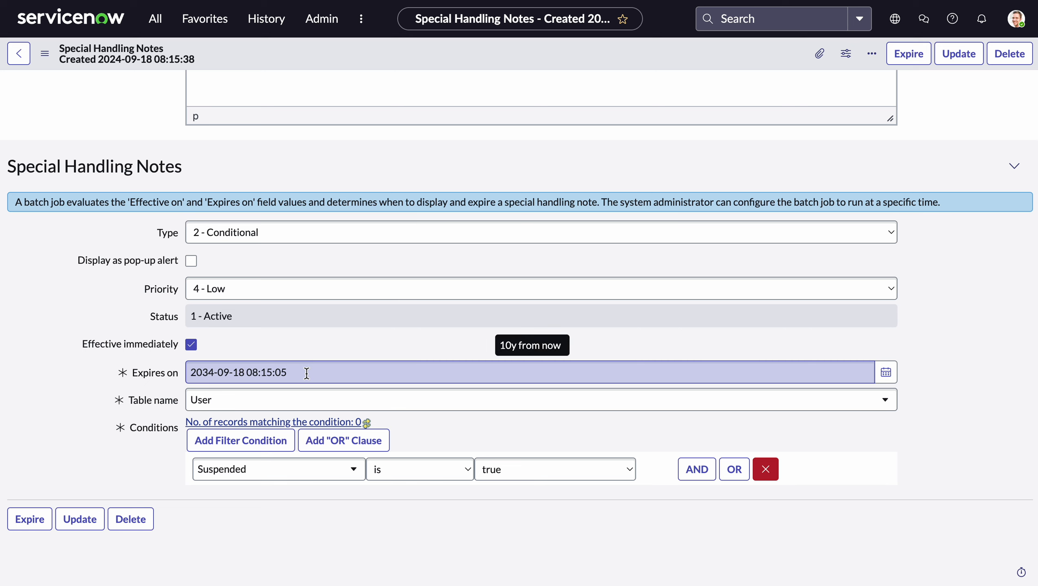
click(193, 261)
right_click(354, 58)
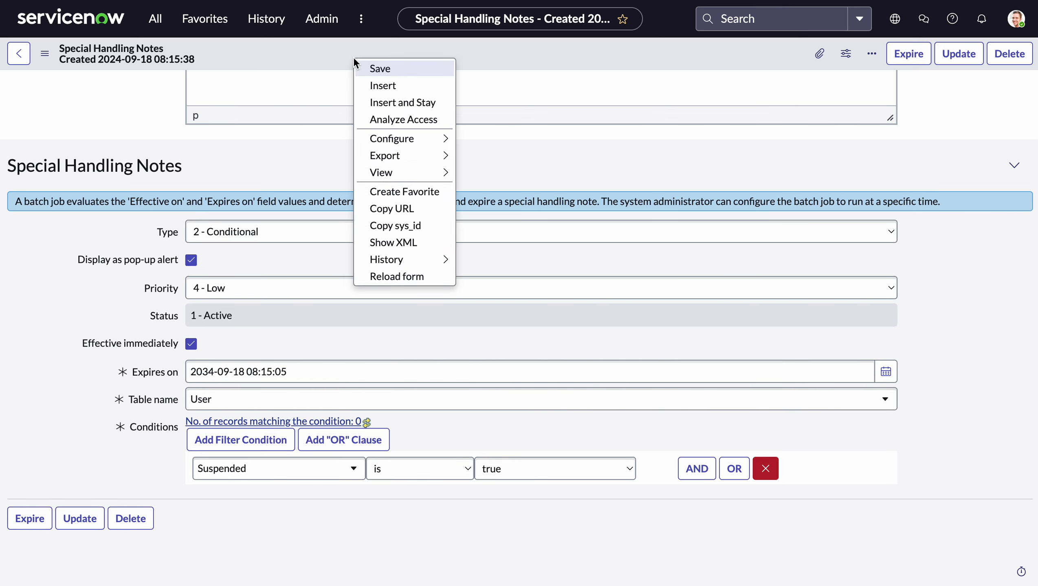
click(356, 66)
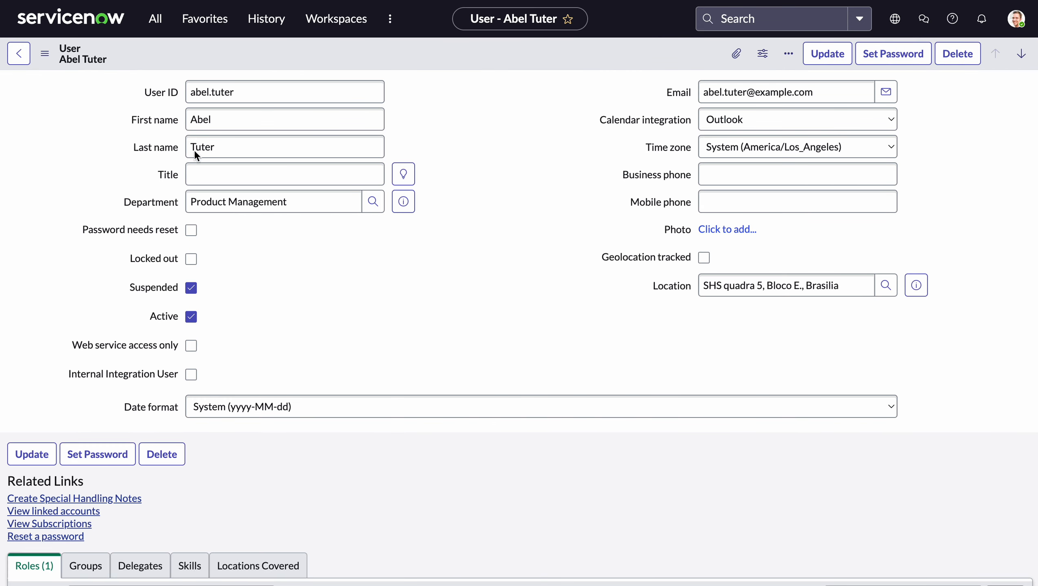
key(super+r)
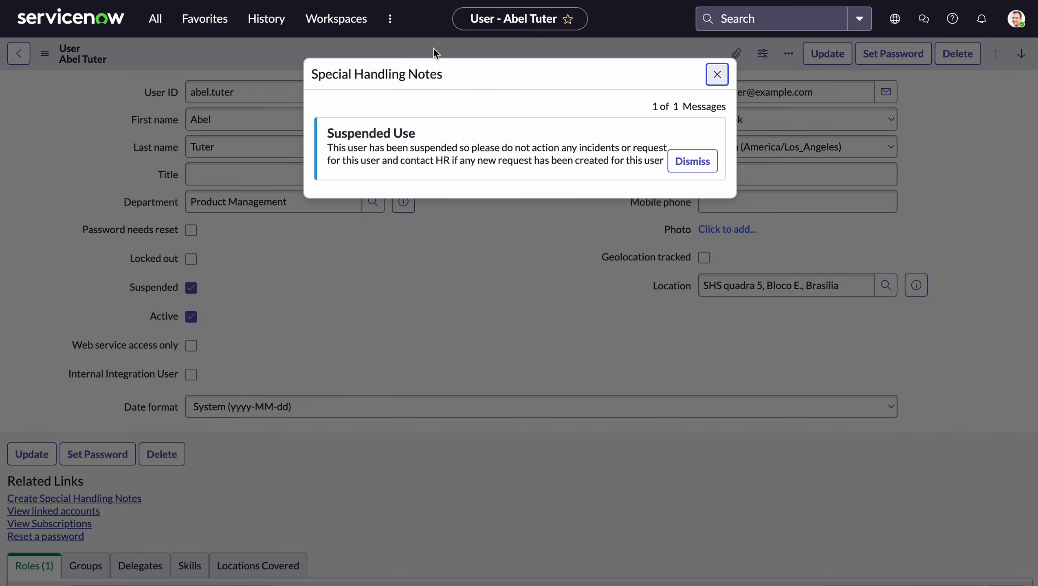
click(692, 161)
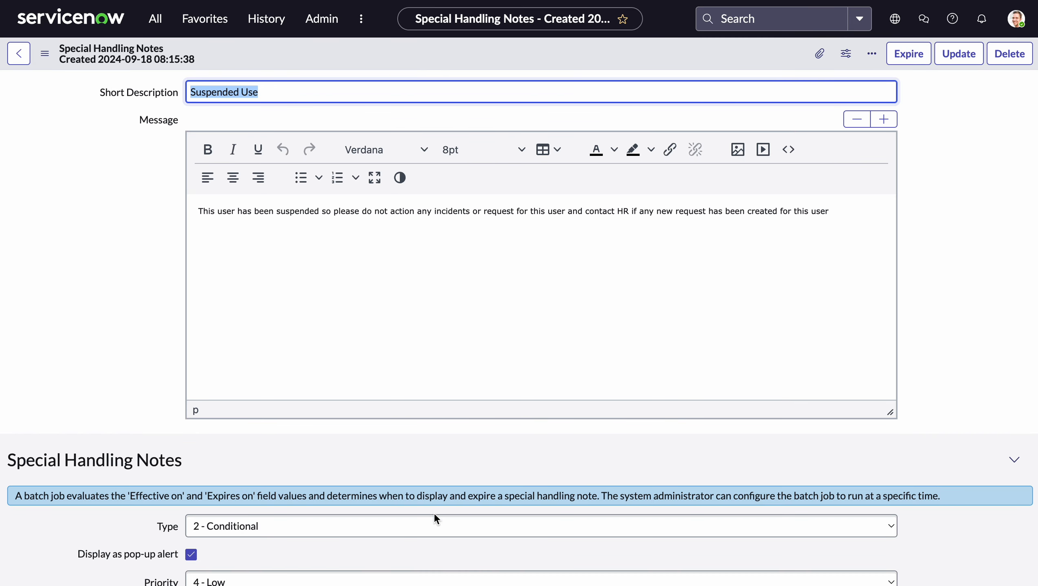
- Set the Suspended Use note's priority to 1 - Critical, save it, and test the alert on the reloaded user record
scroll(433, 513, down, 7)
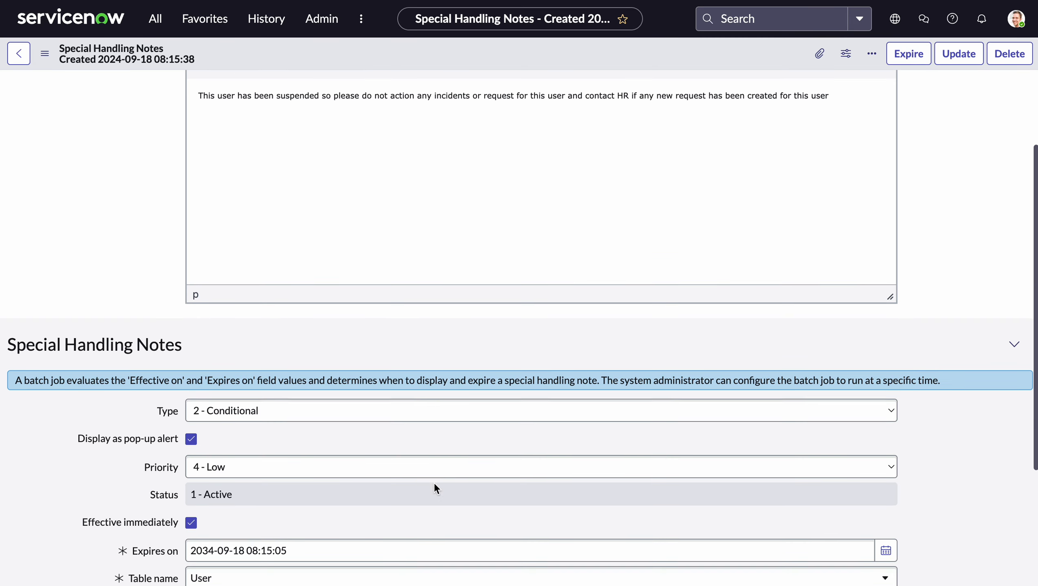
click(265, 307)
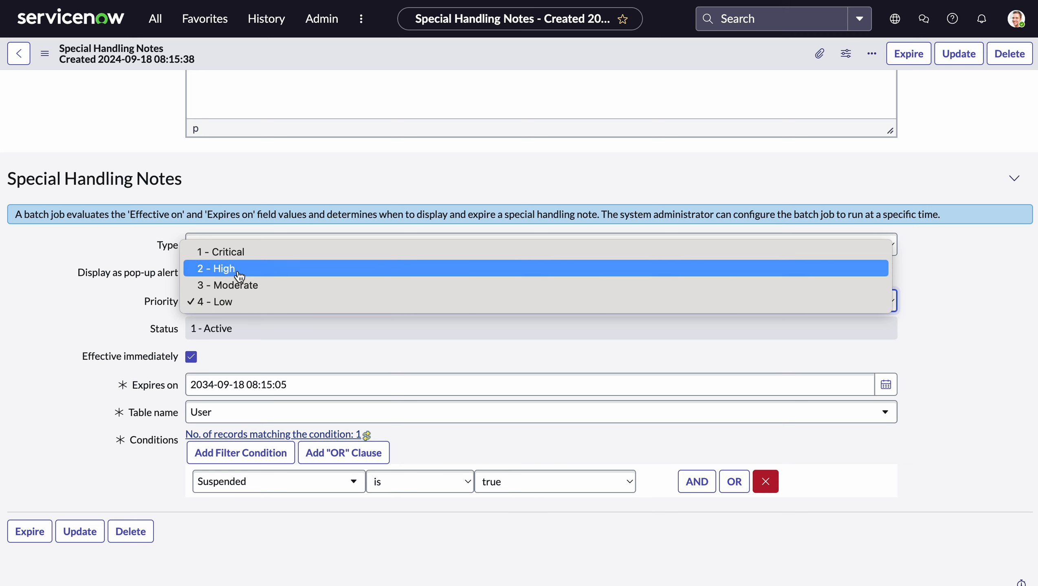
click(245, 255)
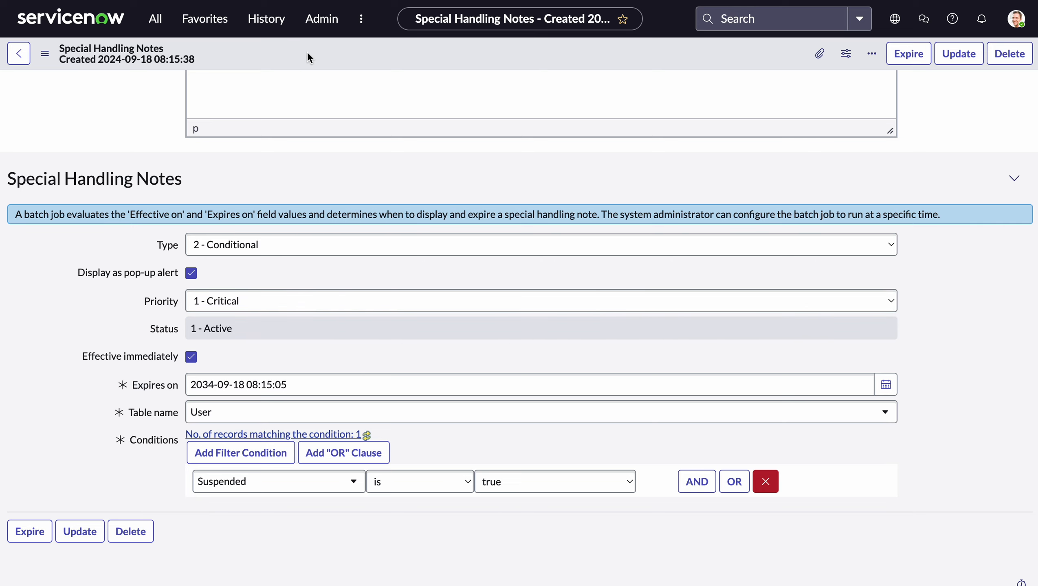
right_click(332, 56)
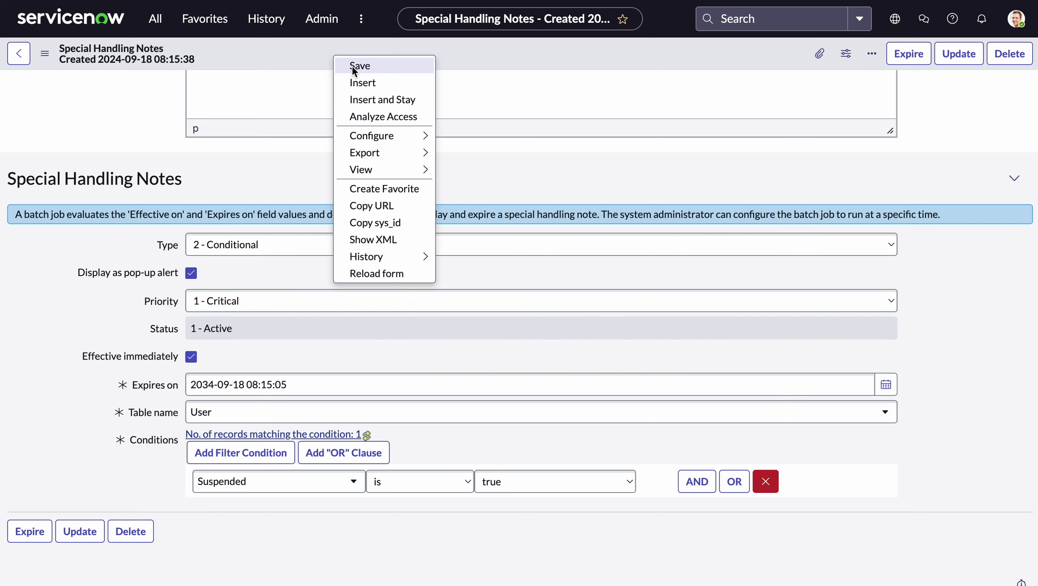
click(348, 65)
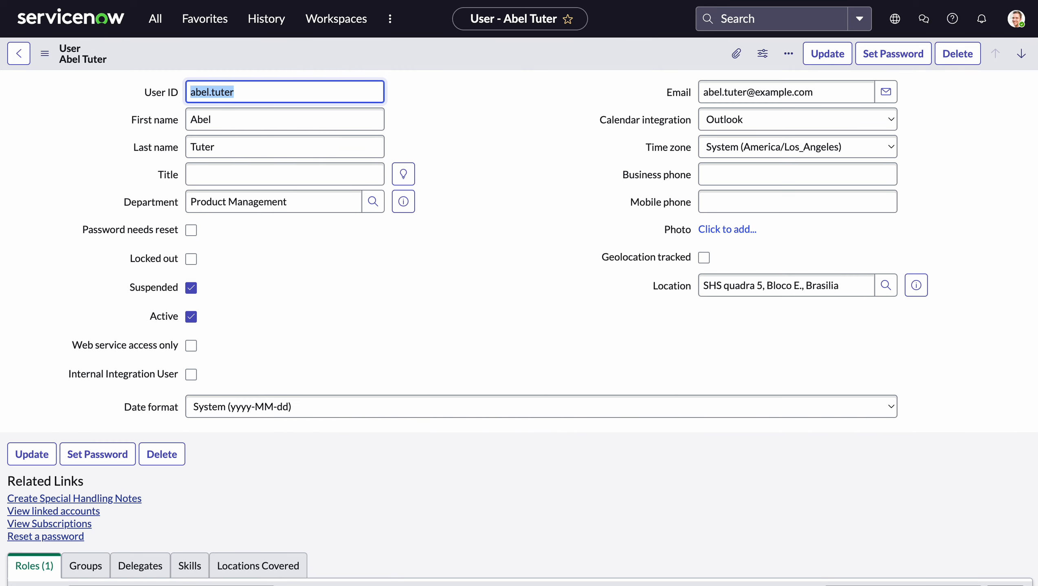
key(super+r)
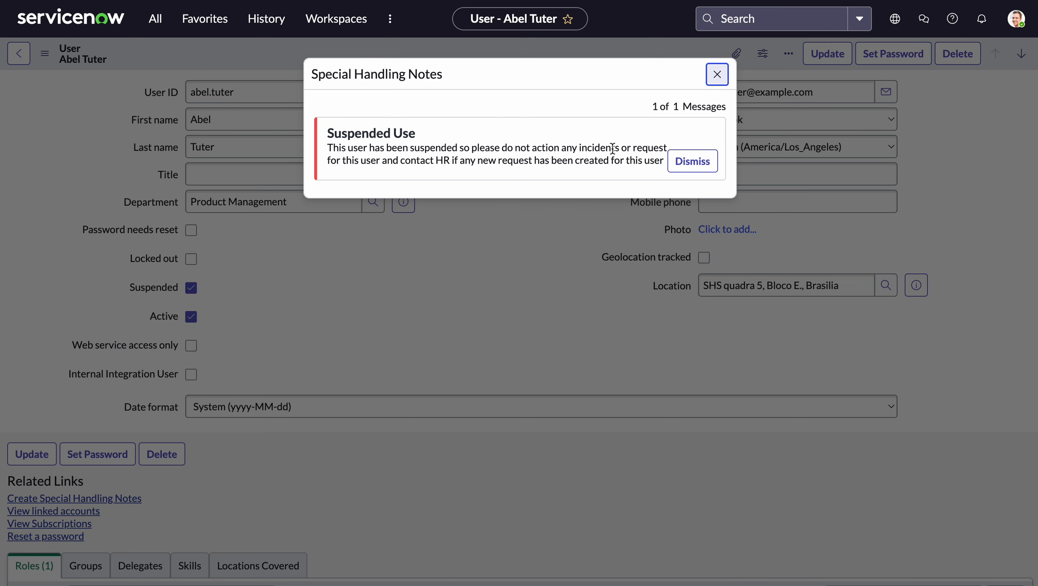
click(691, 164)
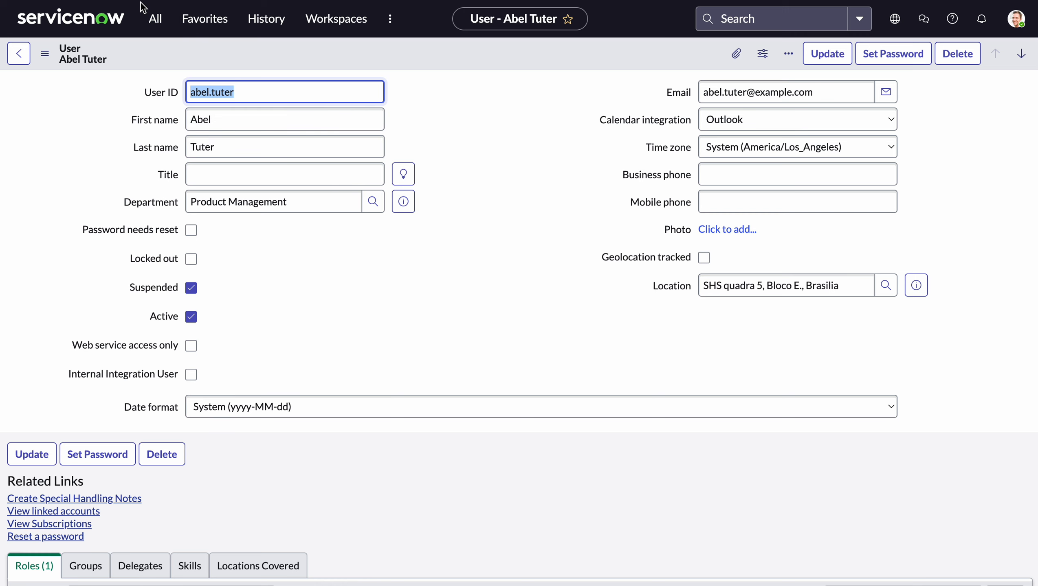
- Open the list of incidents using incident.list
click(155, 19)
text(incident.list)
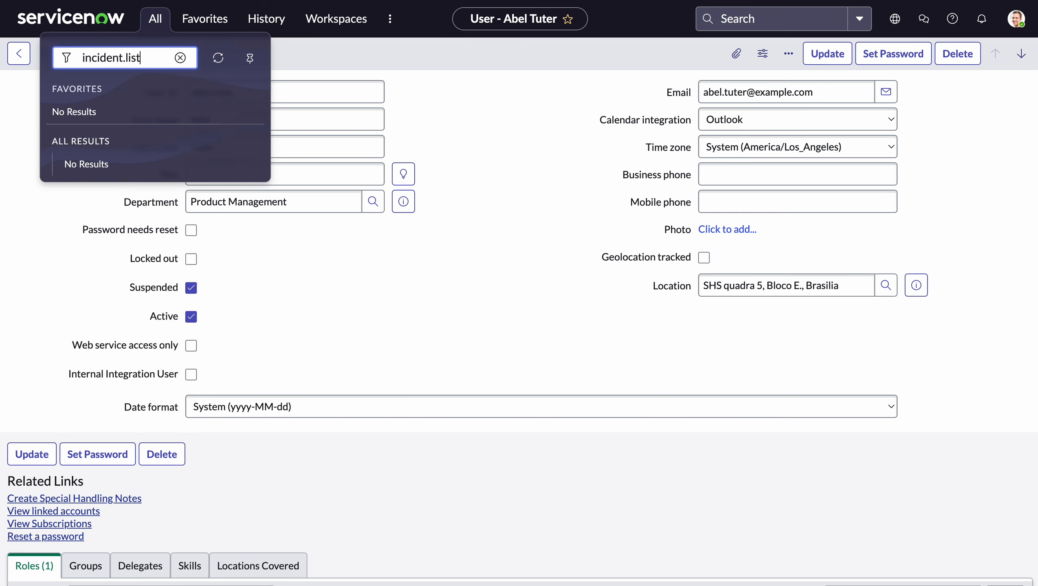
key(Return)
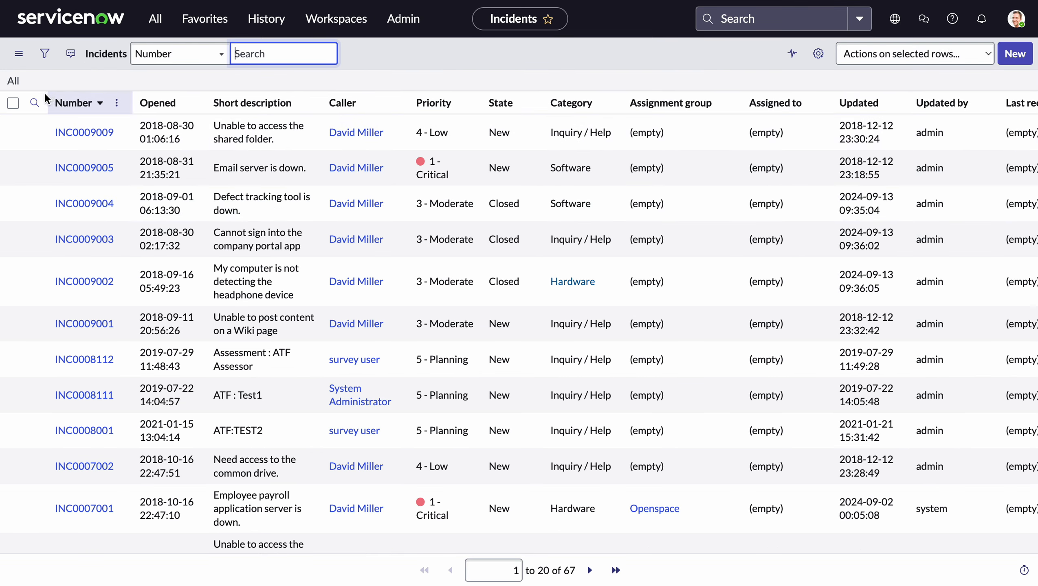
- Search the incident list's Caller column for the suspended user, first by user ID and again by first name only
click(35, 103)
click(340, 129)
text(abel.tuter)
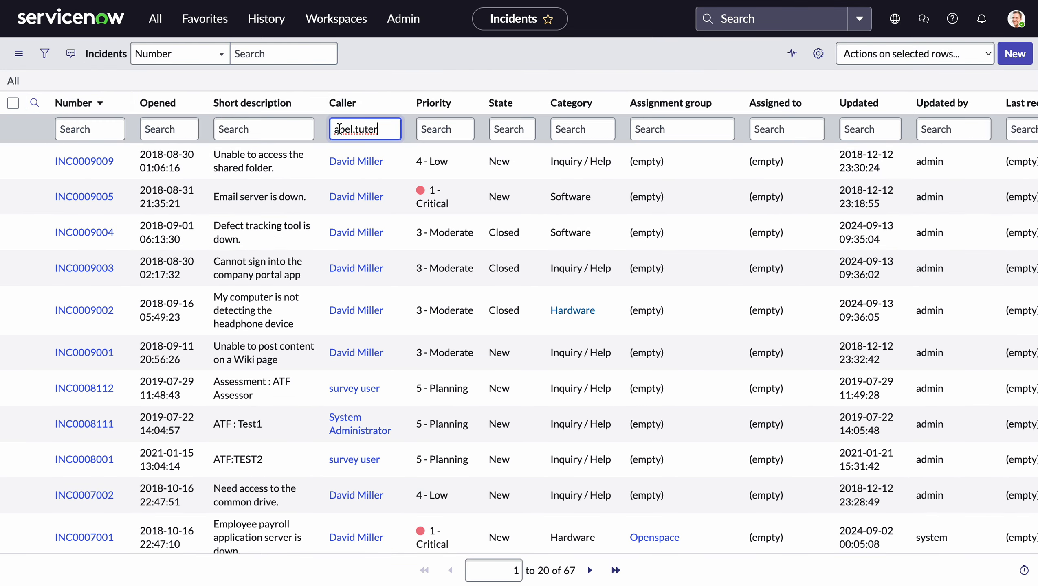
key(Return)
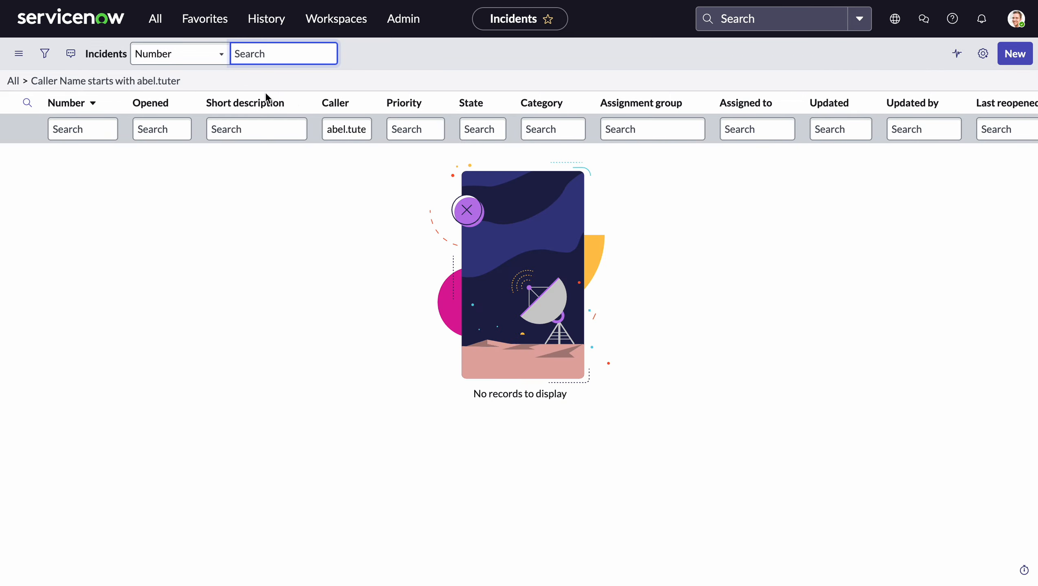
double_click(355, 130)
text(abel)
key(Return)
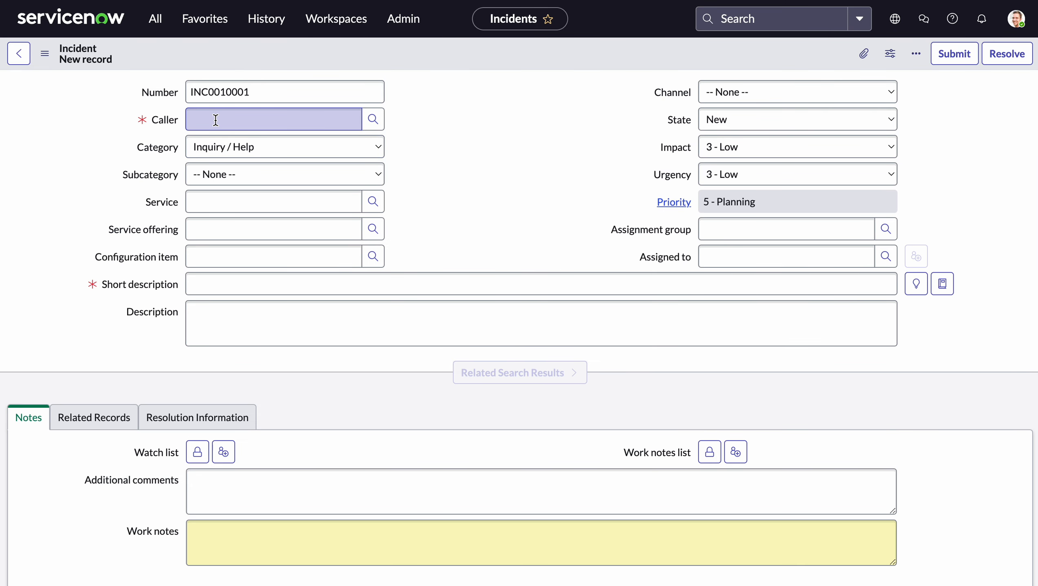
- Create an incident with the suspended user as caller and the short description "test", and save it
click(215, 120)
text(abel tut)
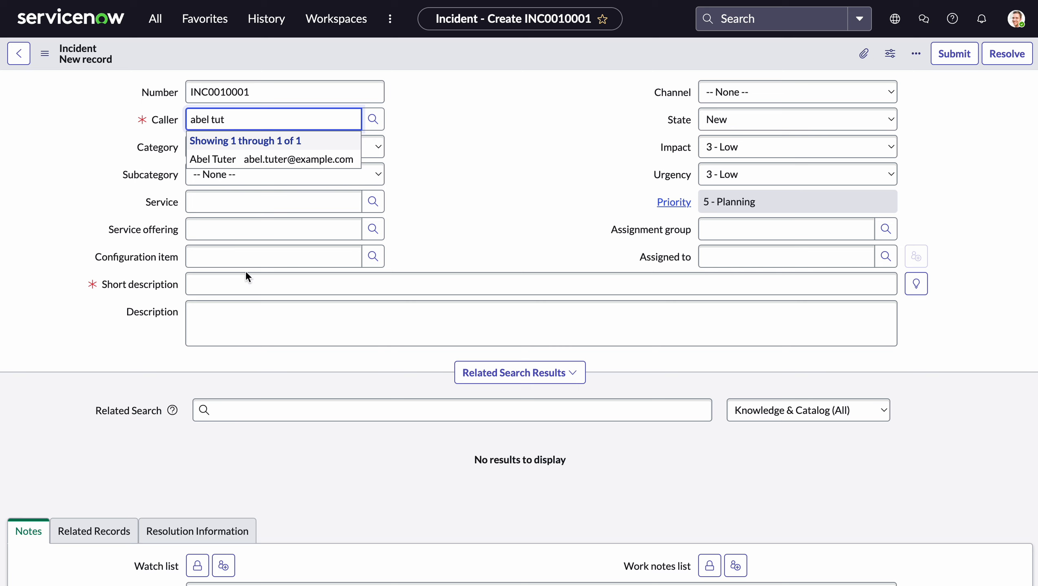
click(250, 281)
text(test)
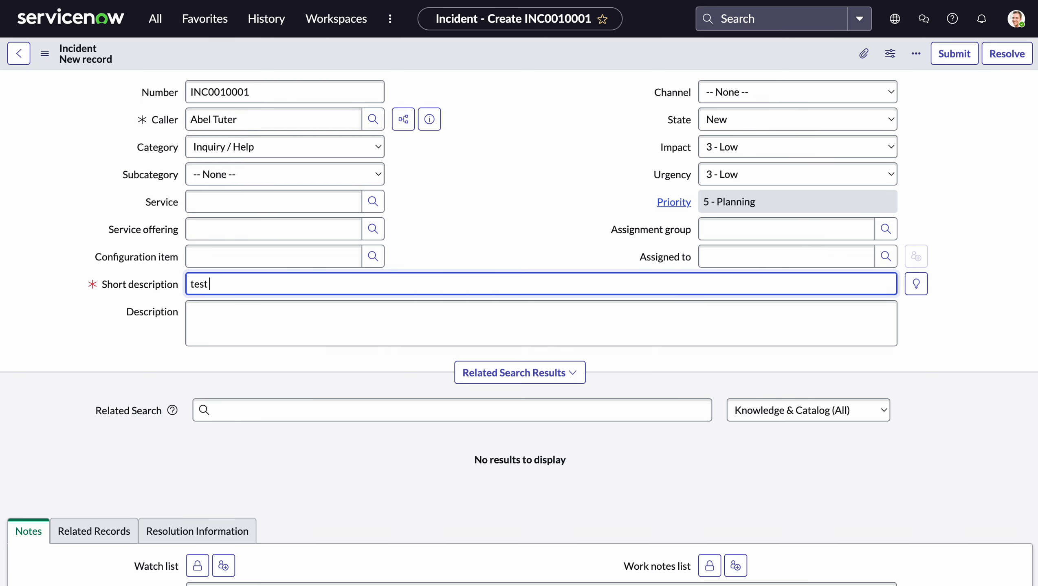
right_click(607, 58)
click(616, 61)
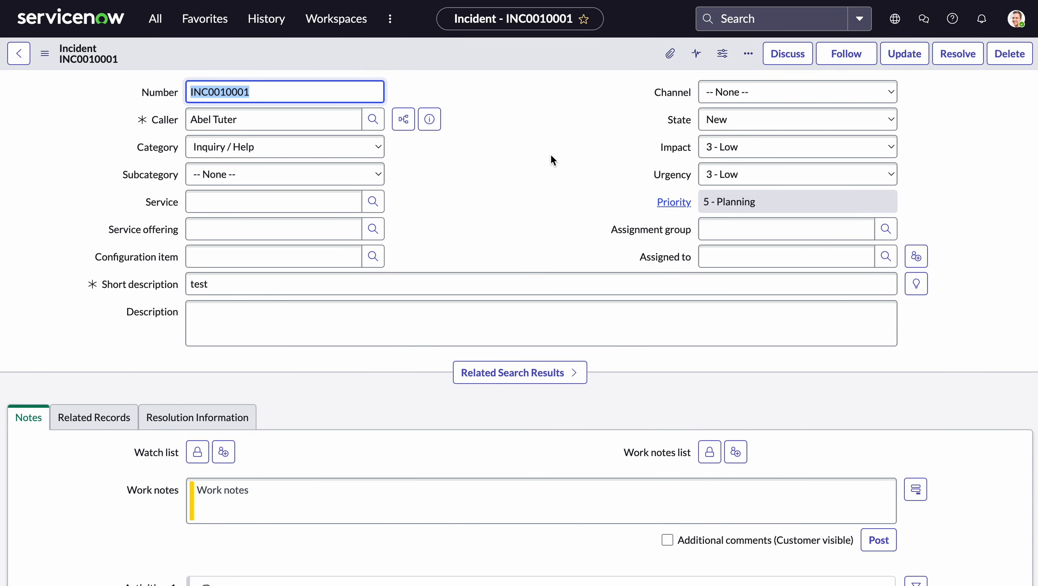
click(545, 160)
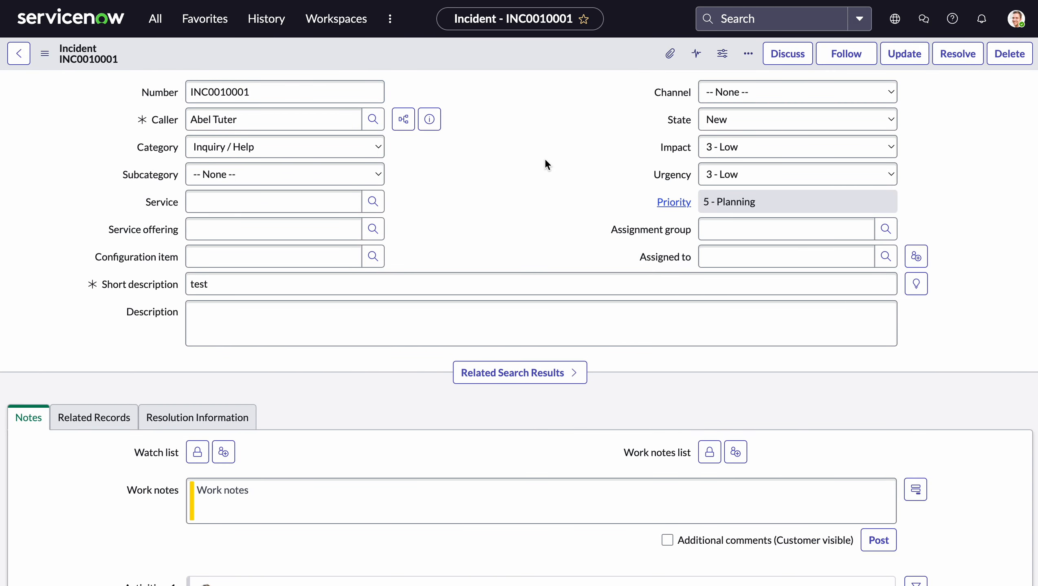
right_click(501, 48)
mouse_move(602, 335)
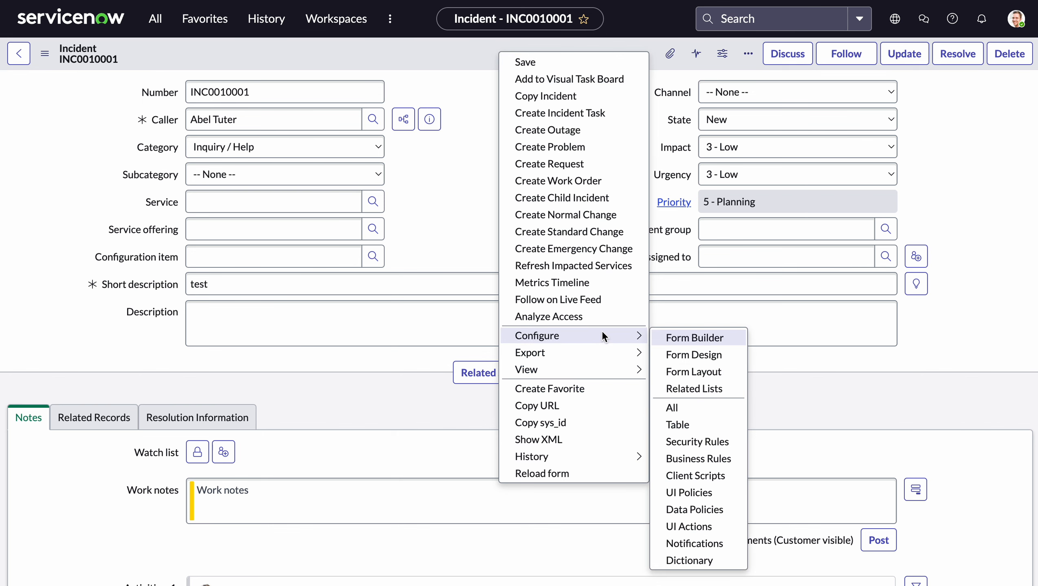
click(698, 372)
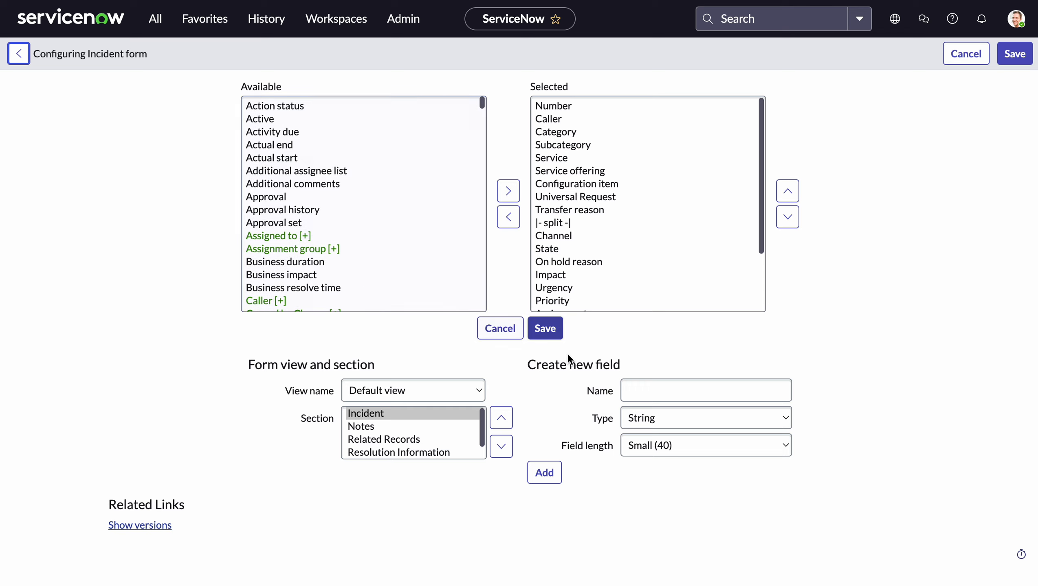
click(20, 55)
- Open the Incident form in Form Design and dismiss the Form Builder suggestion
right_click(370, 54)
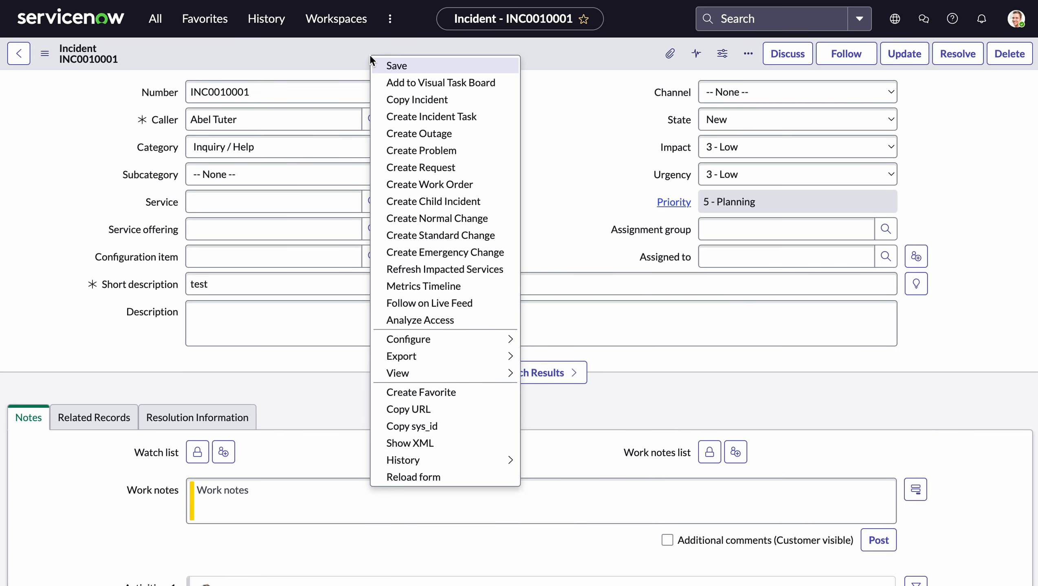
mouse_move(452, 343)
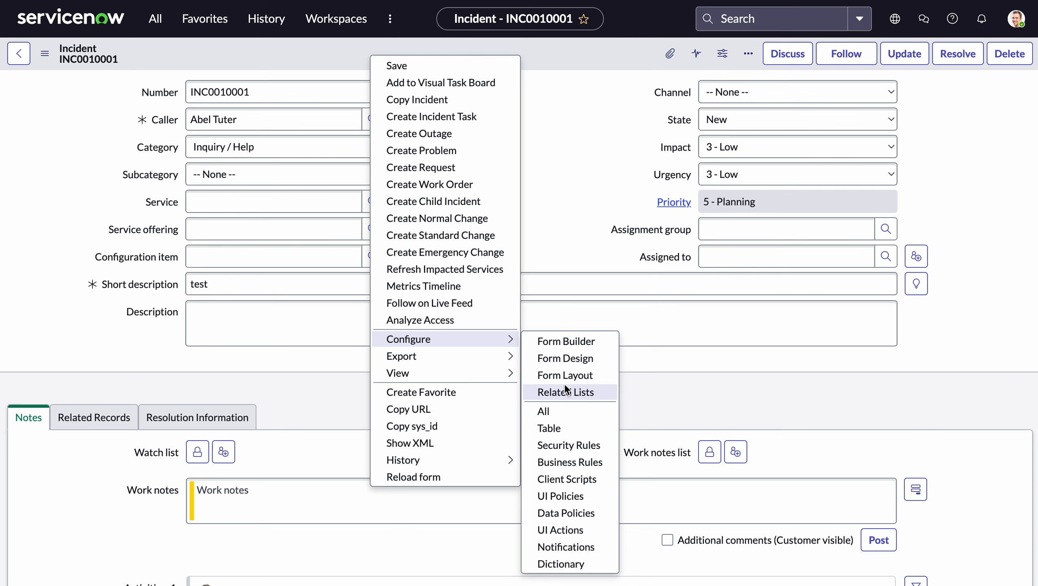
click(567, 359)
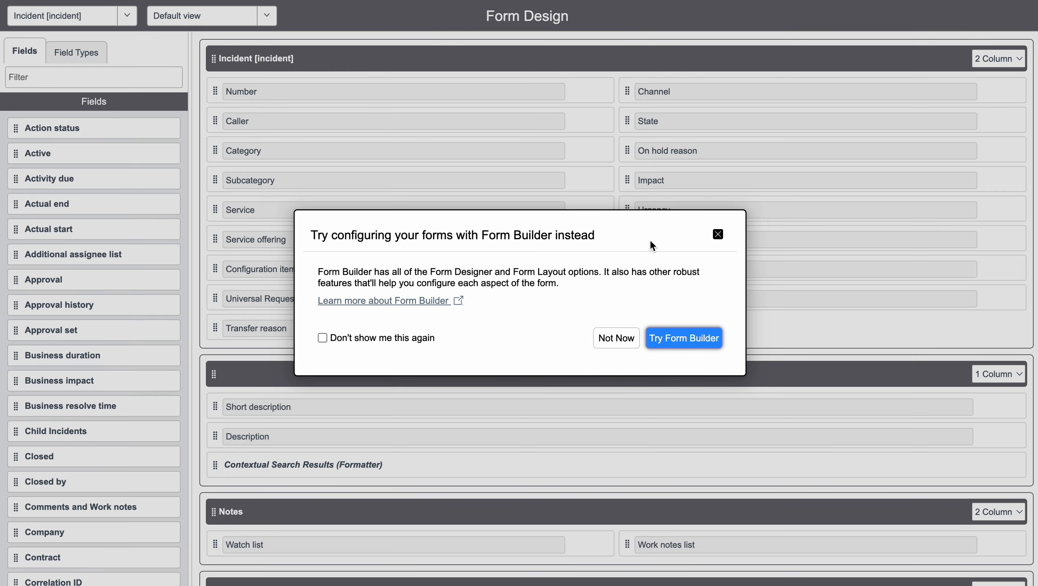
click(716, 234)
- Place the Special Handling Notes Pop Up formatter below Transfer reason on the Incident form, save the design, and reload the incident
scroll(31, 368, down, 10)
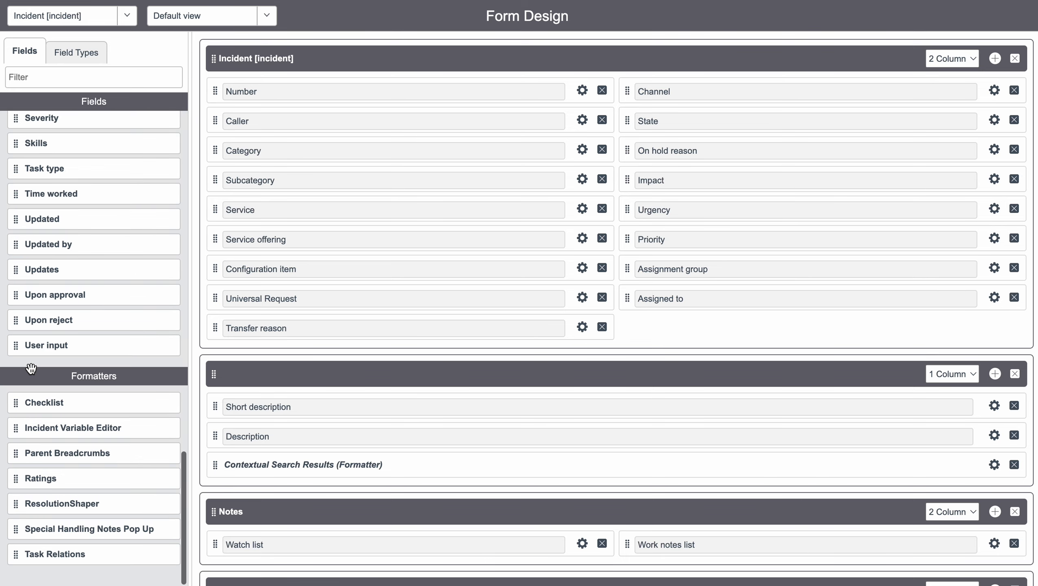
drag(84, 530, 463, 359)
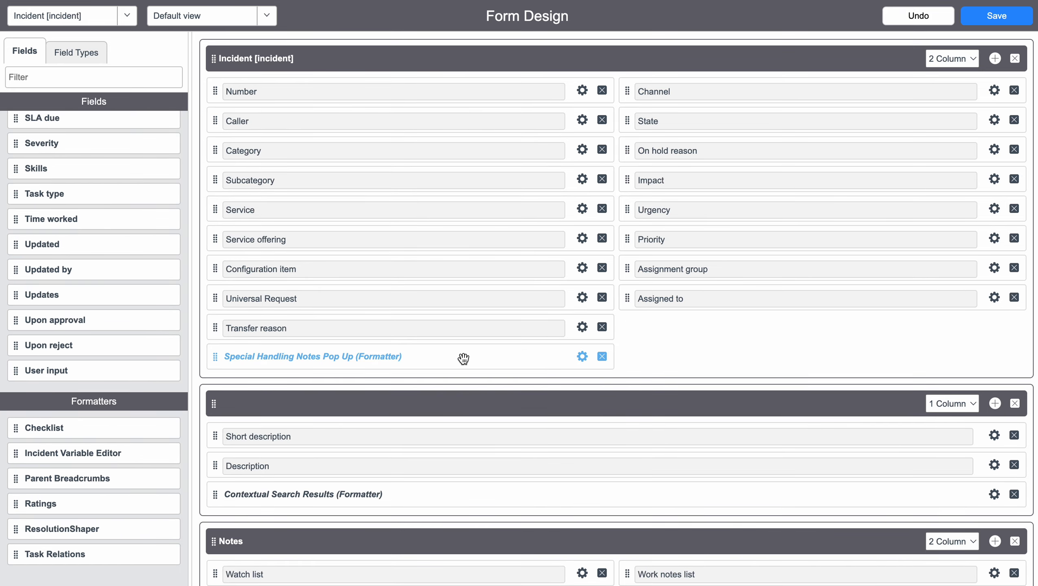
click(996, 15)
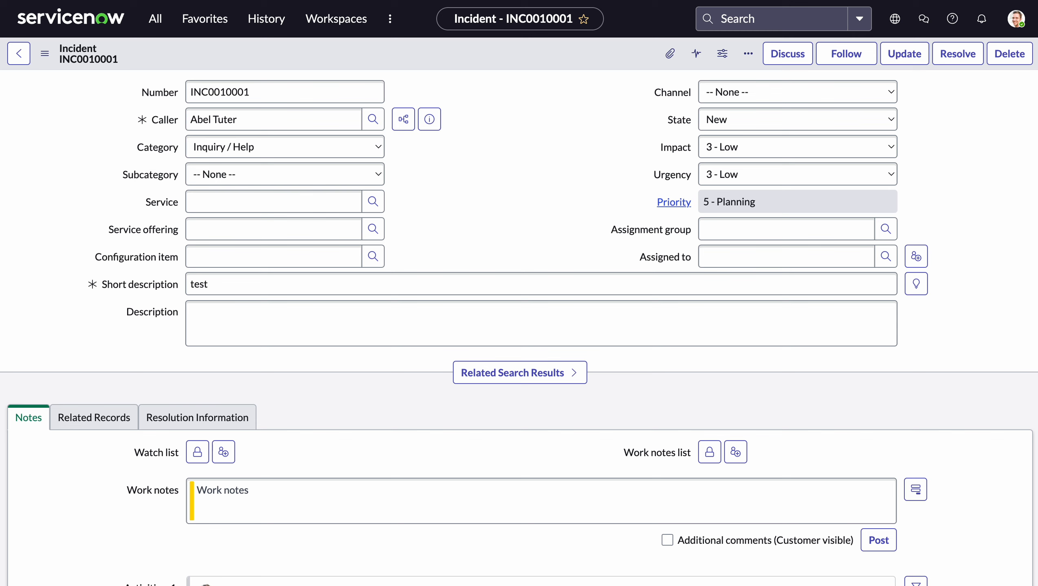
key(super+r)
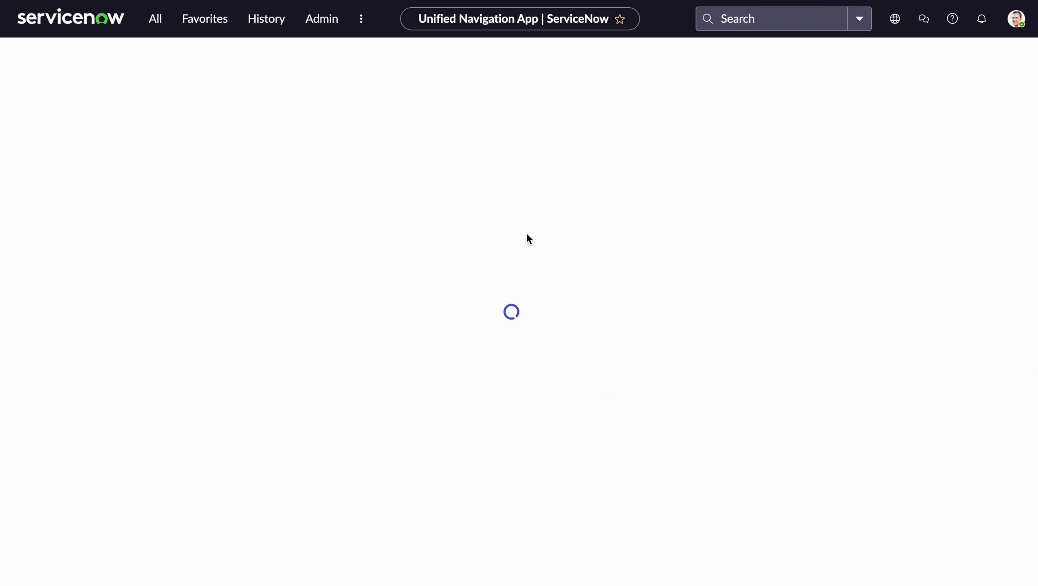